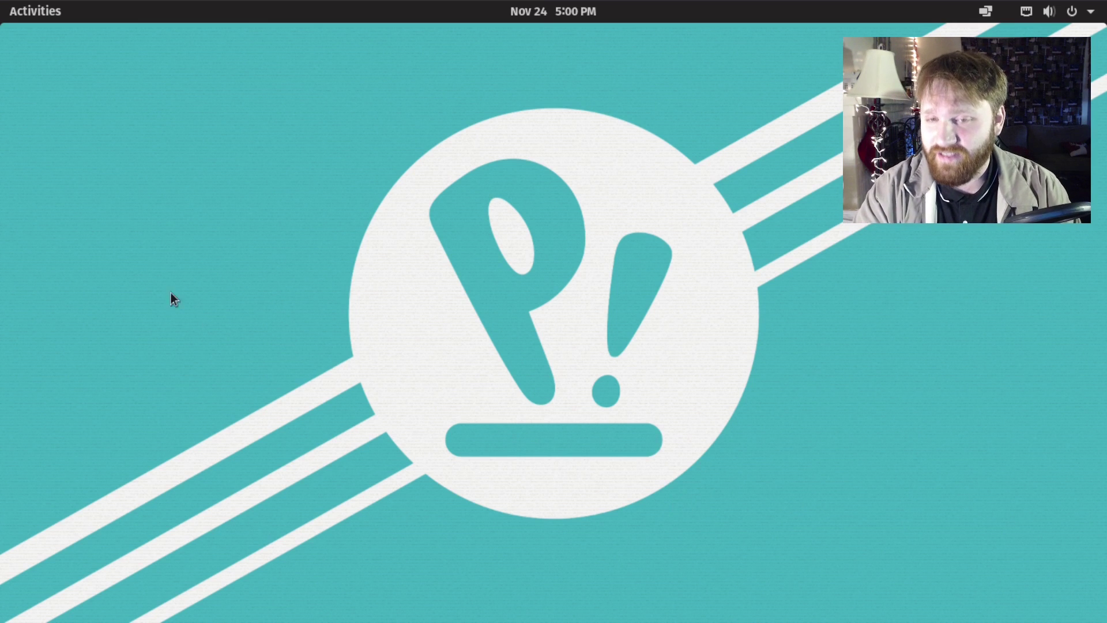
Step: Open a Terminal from the Activities search and clear its screen
{"action": "left_click", "coordinate": [30, 14]}
{"action": "type", "text": "term"}
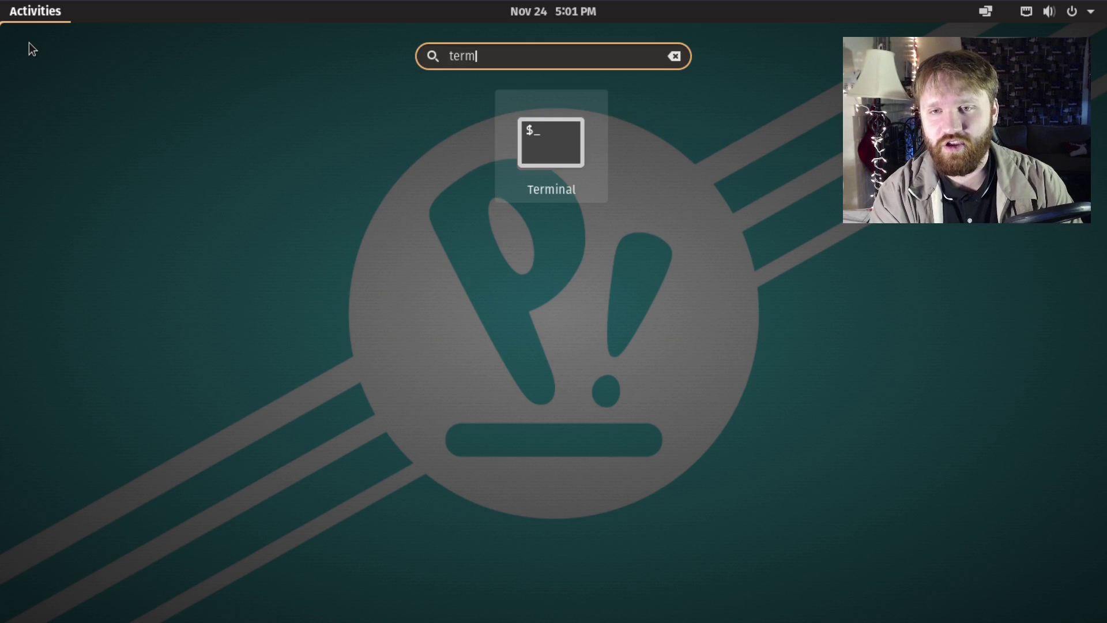
{"action": "key", "text": "Return"}
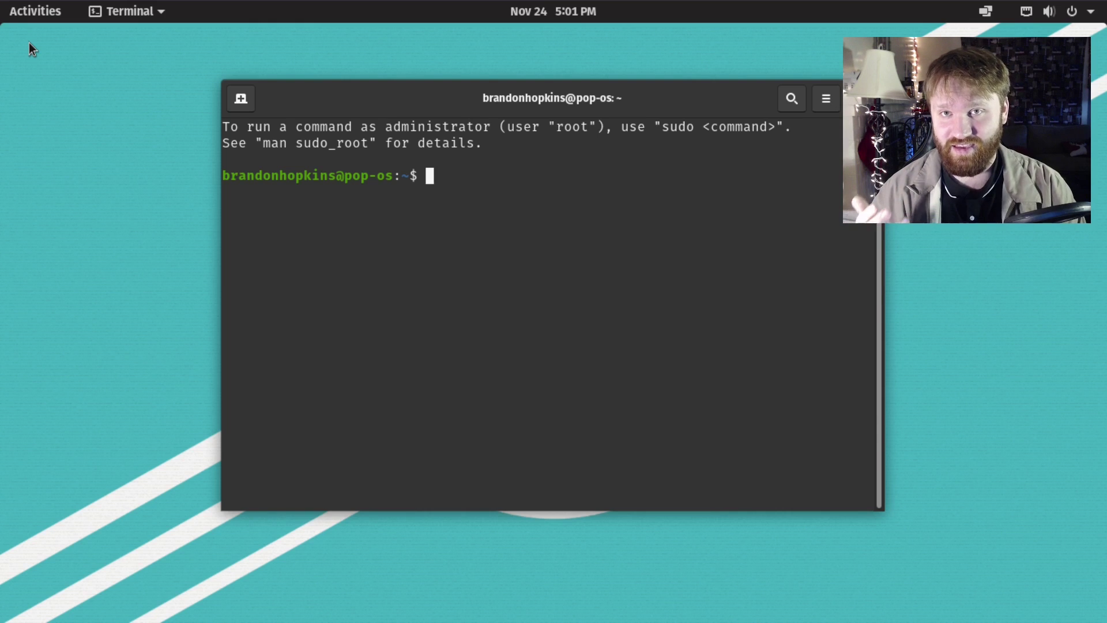
{"action": "key", "text": "ctrl+l"}
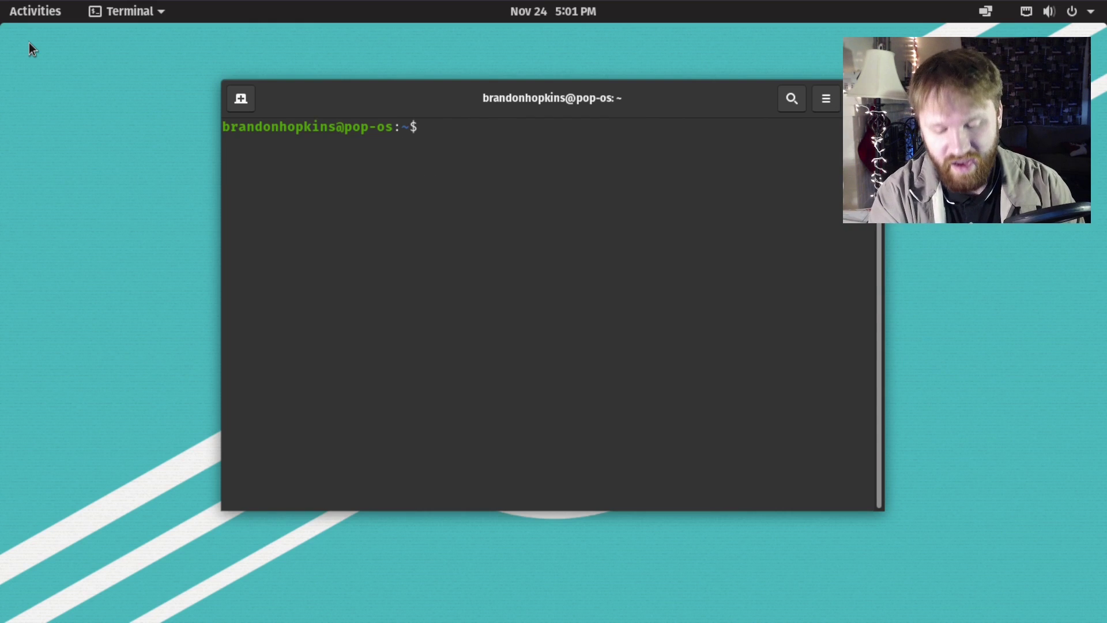
Step: Run 'sudo apt install gnome-tweaks', confirm with y, then close the terminal
{"action": "type", "text": "sudo i"}
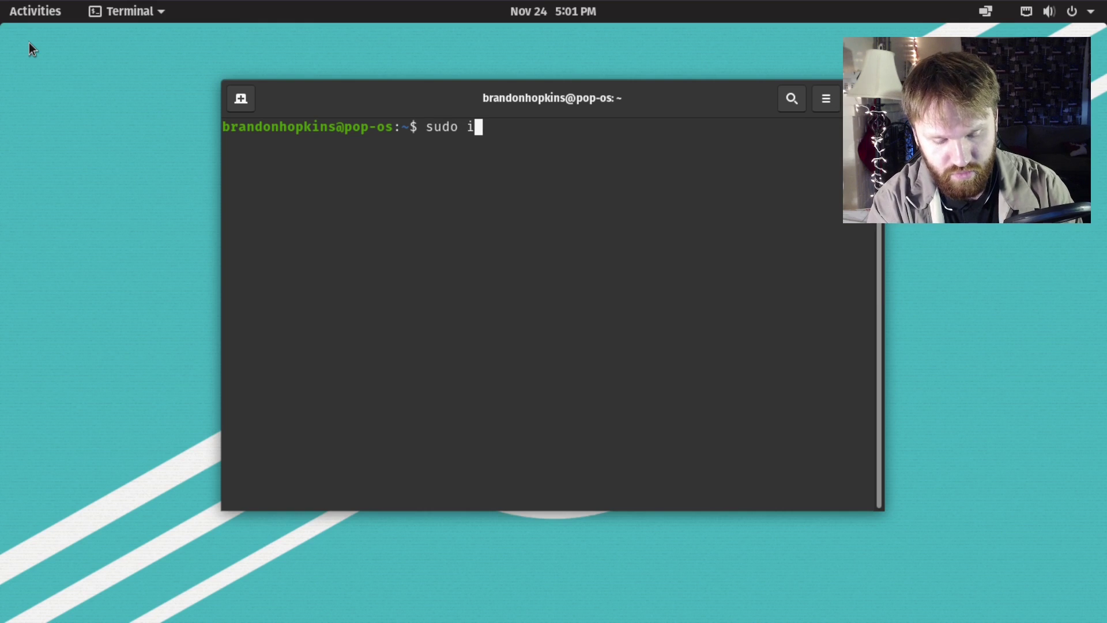
{"action": "type", "text": "nstall g"}
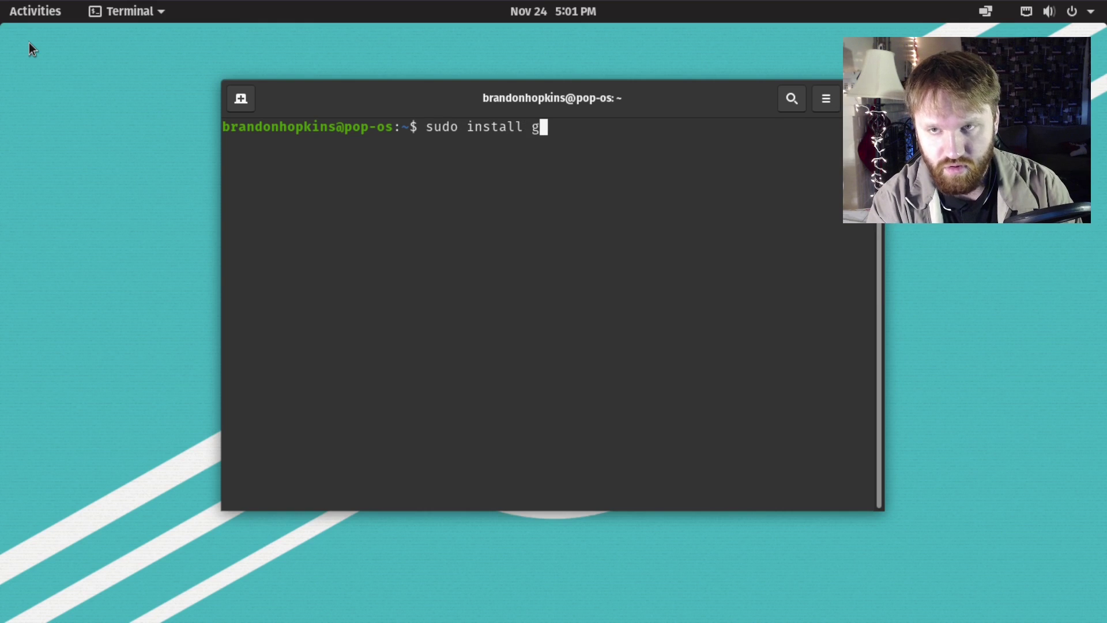
{"action": "key", "text": "BackSpace"}
{"action": "key", "text": "BackSpace"}
{"action": "key", "text": "BackSpace"}
{"action": "key", "text": "BackSpace"}
{"action": "key", "text": "BackSpace"}
{"action": "key", "text": "BackSpace"}
{"action": "key", "text": "BackSpace"}
{"action": "key", "text": "BackSpace"}
{"action": "key", "text": "BackSpace"}
{"action": "key", "text": "BackSpace"}
{"action": "key", "text": "BackSpace"}
{"action": "type", "text": "o"}
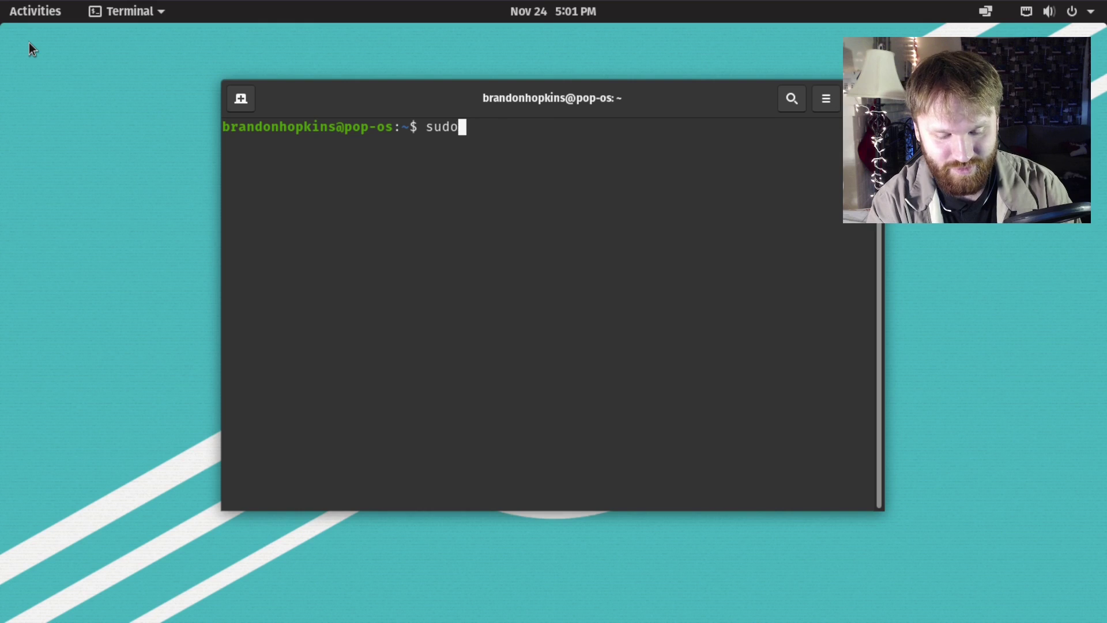
{"action": "type", "text": " apt install kn"}
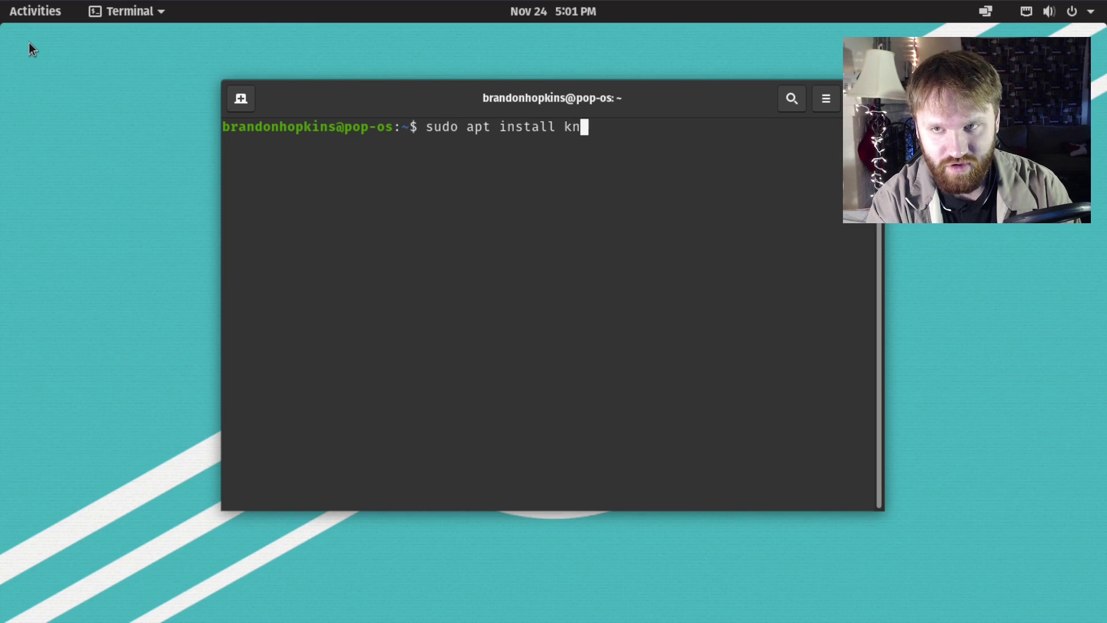
{"action": "key", "text": "BackSpace"}
{"action": "key", "text": "BackSpace"}
{"action": "type", "text": "gnome"}
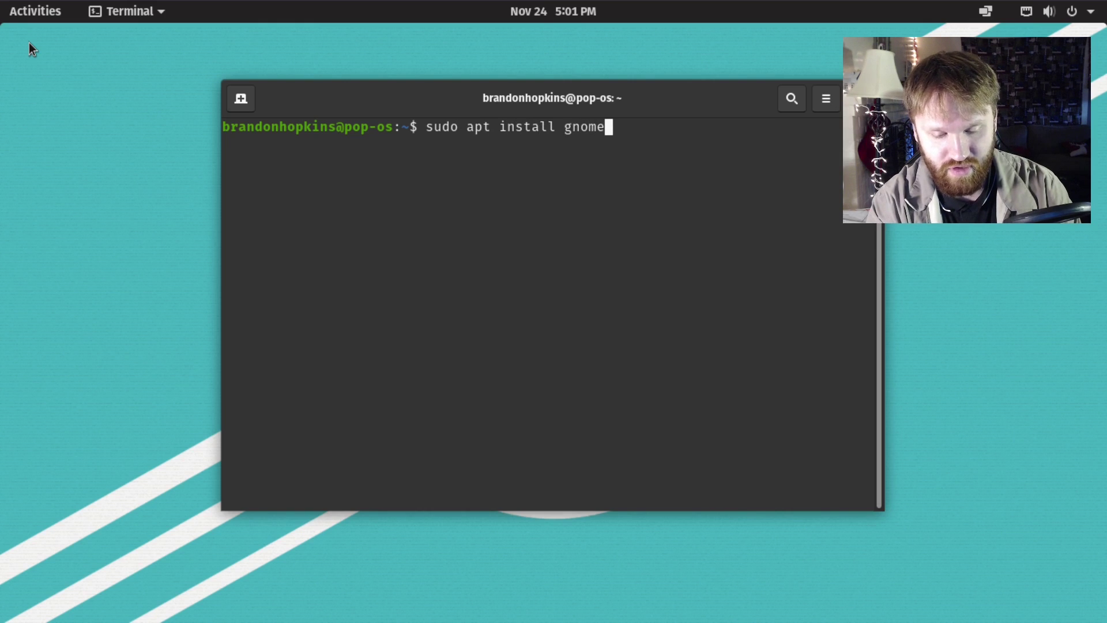
{"action": "type", "text": "-tweaks"}
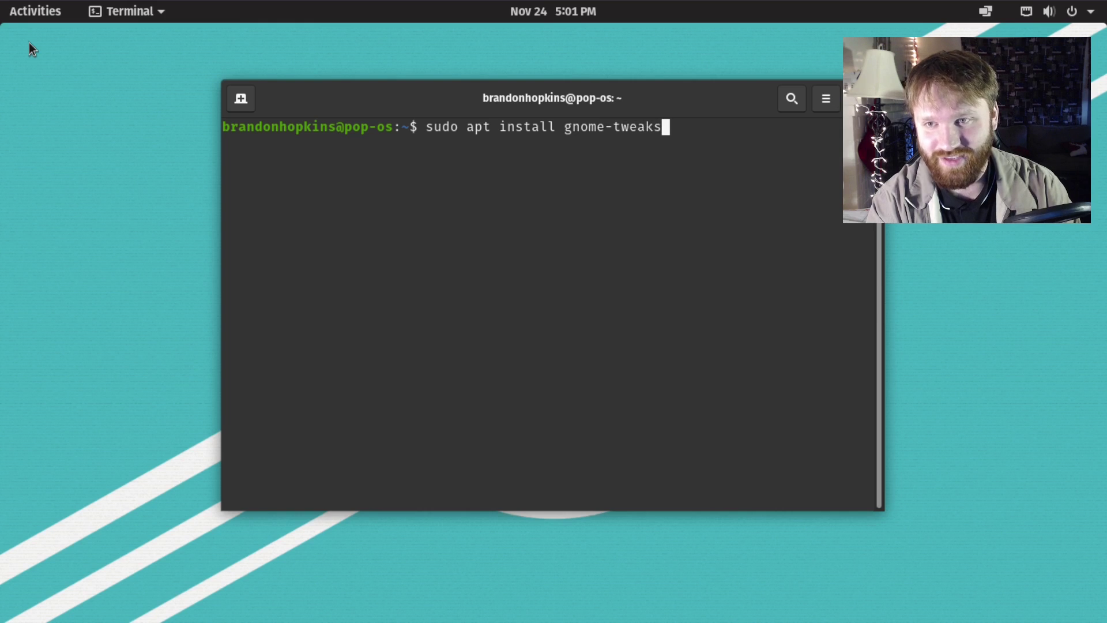
{"action": "key", "text": "Return"}
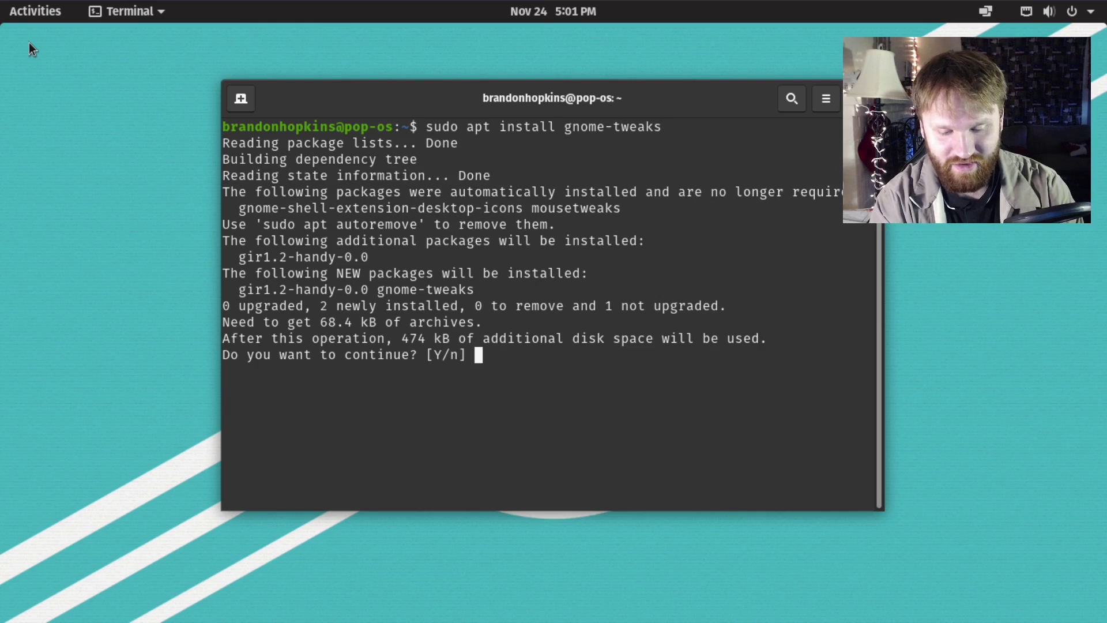
{"action": "type", "text": "y"}
{"action": "key", "text": "Return"}
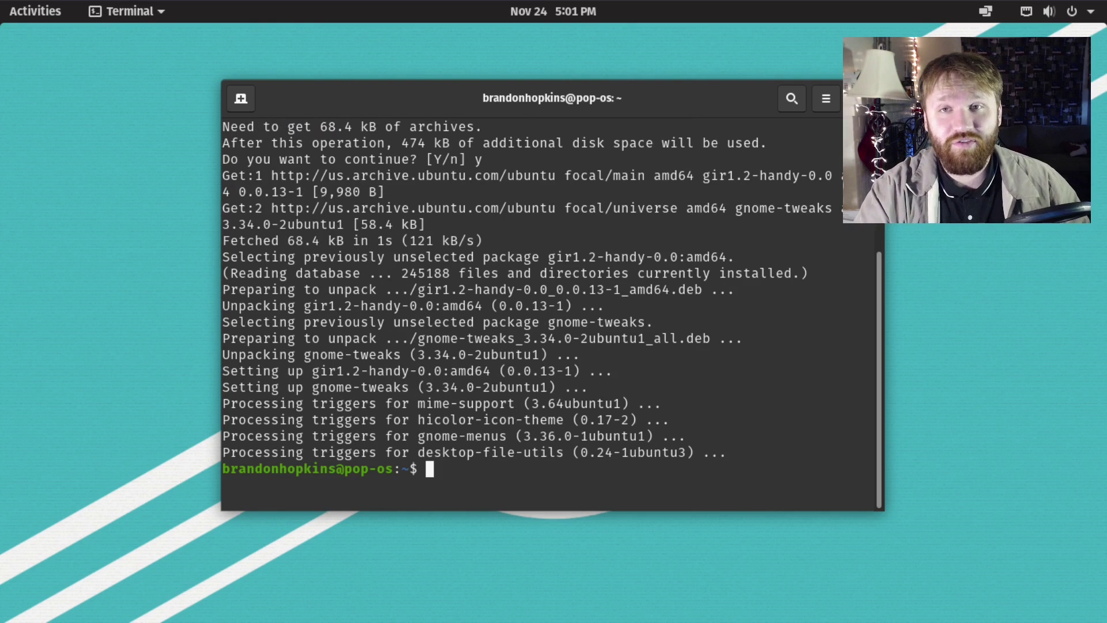
{"action": "key", "text": "ctrl+d"}
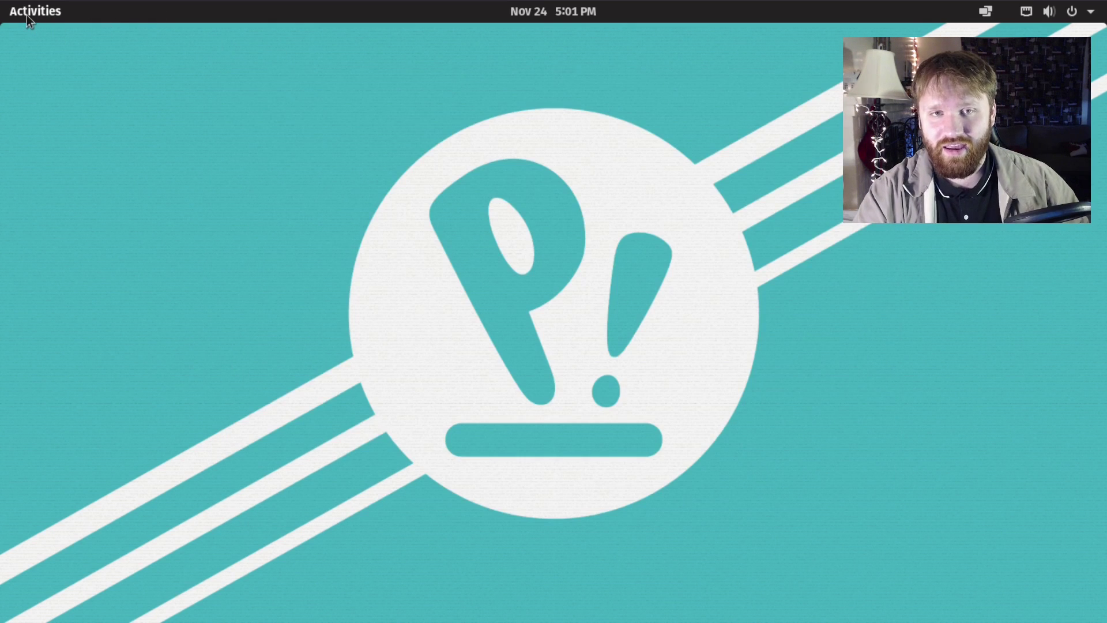
{"action": "left_click", "coordinate": [27, 15]}
{"action": "type", "text": "set"}
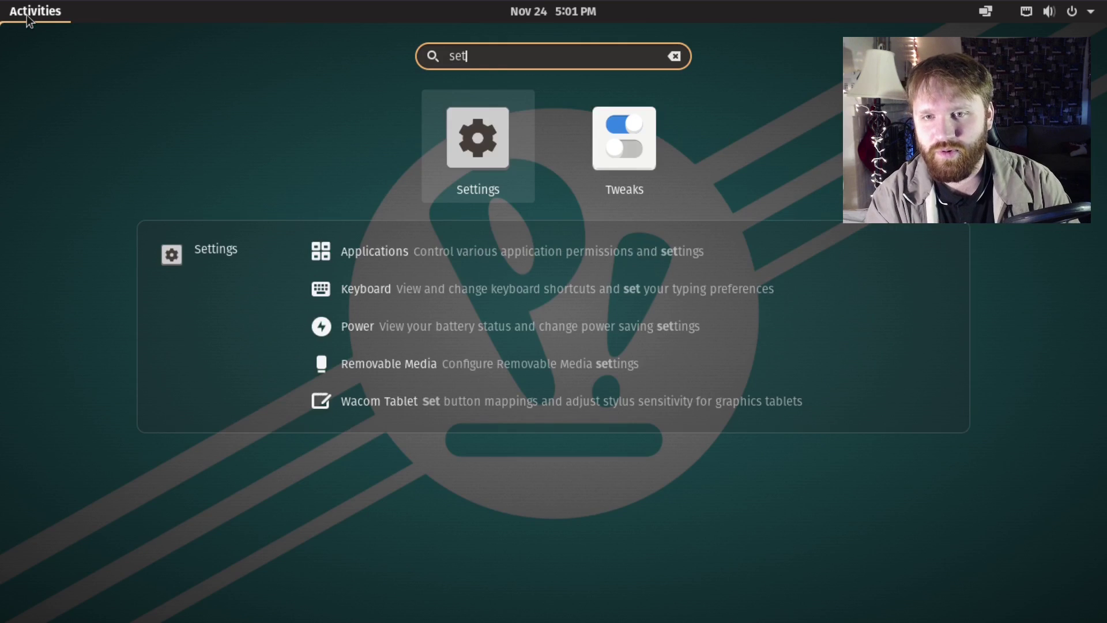
{"action": "key", "text": "Return"}
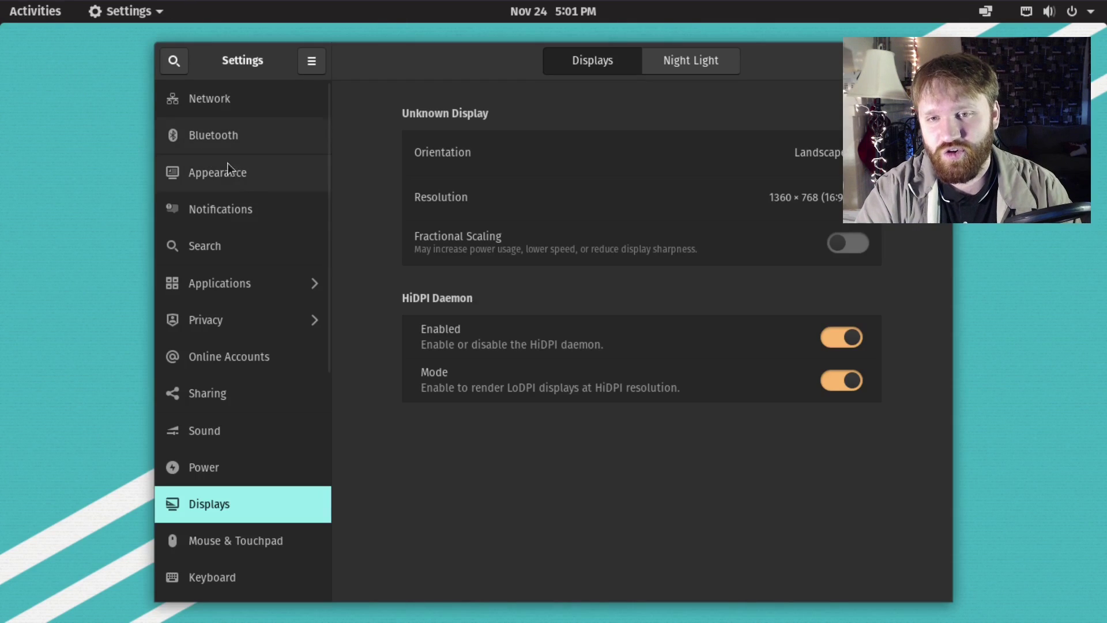
{"action": "left_click", "coordinate": [291, 190]}
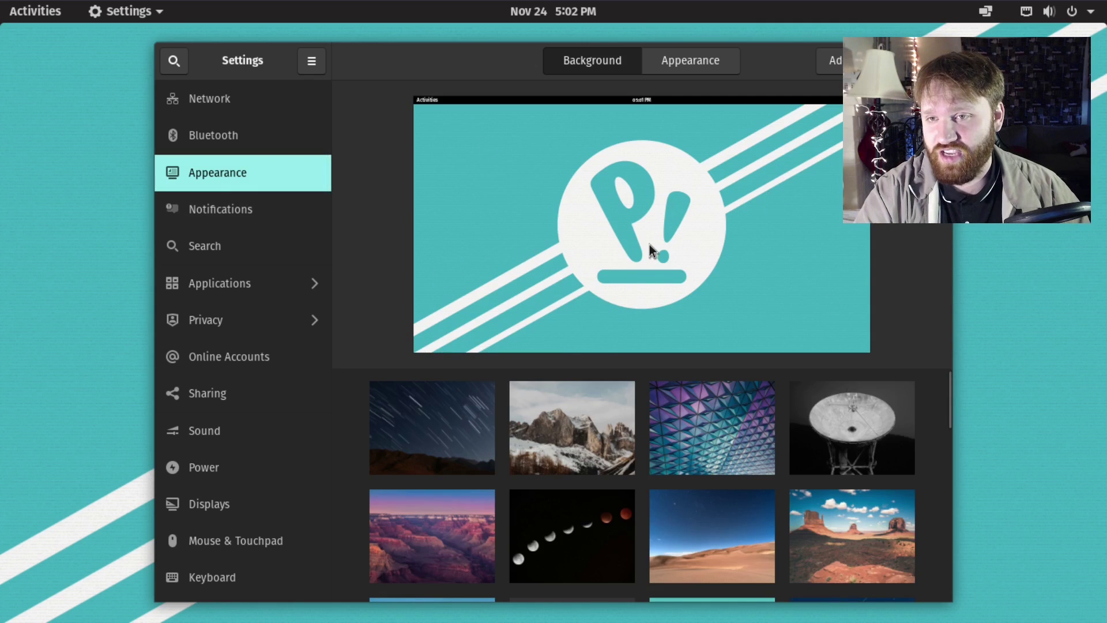
{"action": "left_click", "coordinate": [685, 59]}
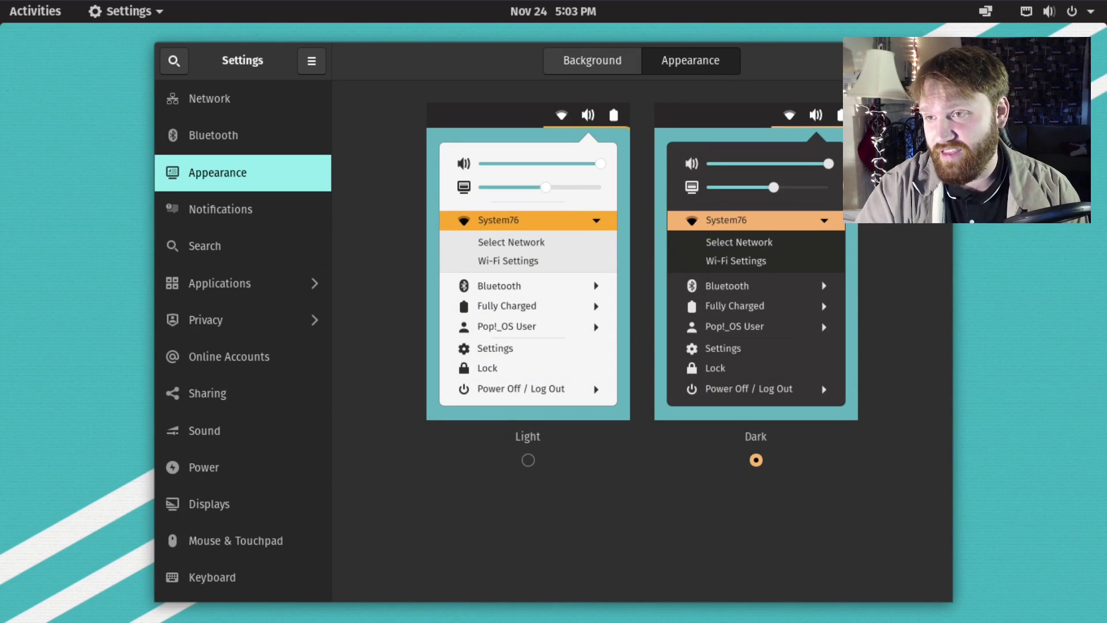
{"action": "key", "text": "super+q"}
Step: Launch GNOME Tweaks from the Activities search
{"action": "left_click", "coordinate": [50, 12]}
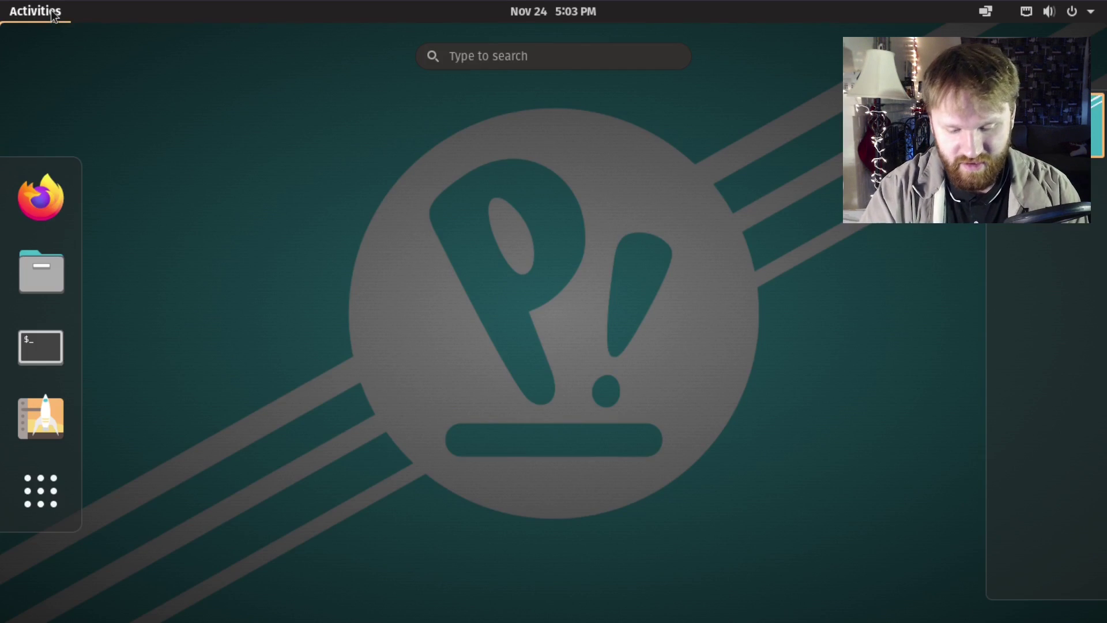
{"action": "type", "text": "tweaks"}
{"action": "key", "text": "Return"}
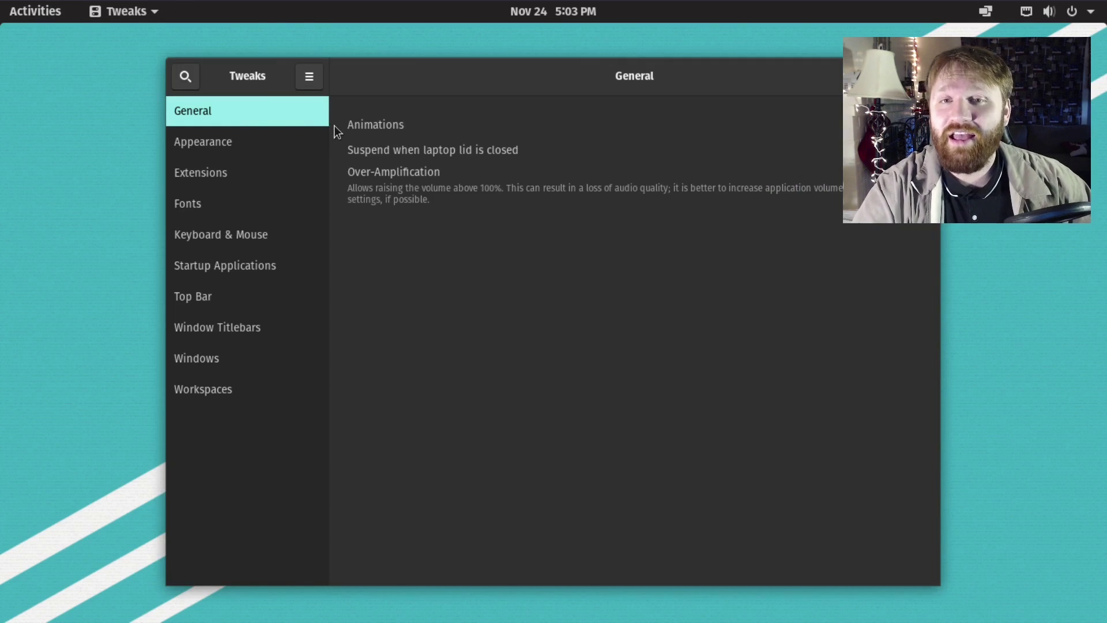
Step: Browse the Appearance, Extensions, Top Bar, Windows and Window Titlebars pages, ending on Extensions
{"action": "left_click", "coordinate": [234, 143]}
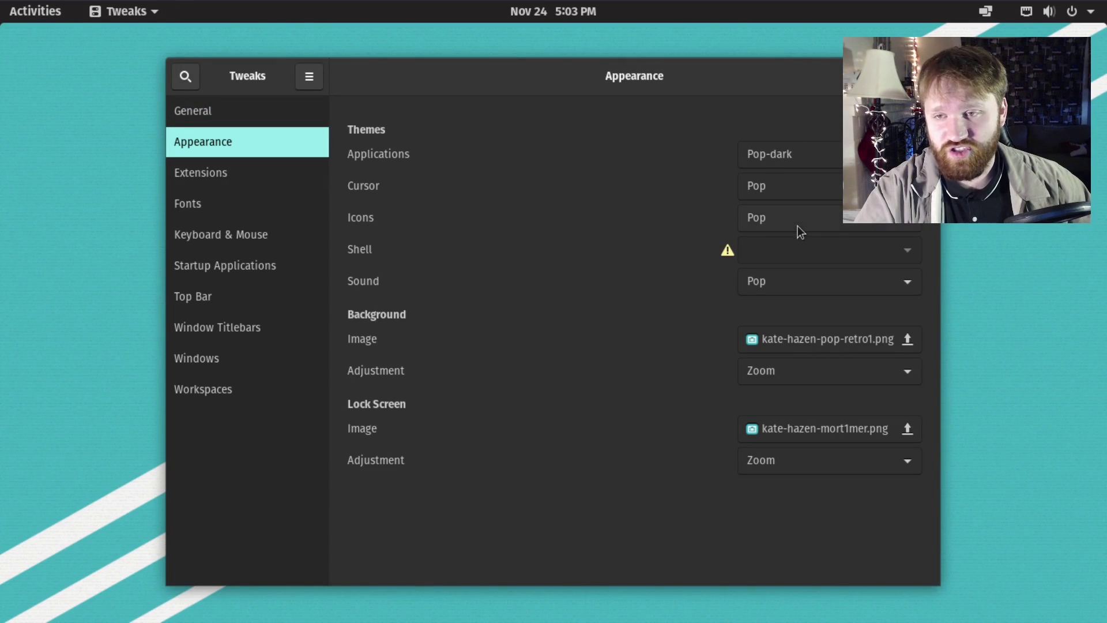
{"action": "left_click", "coordinate": [259, 174]}
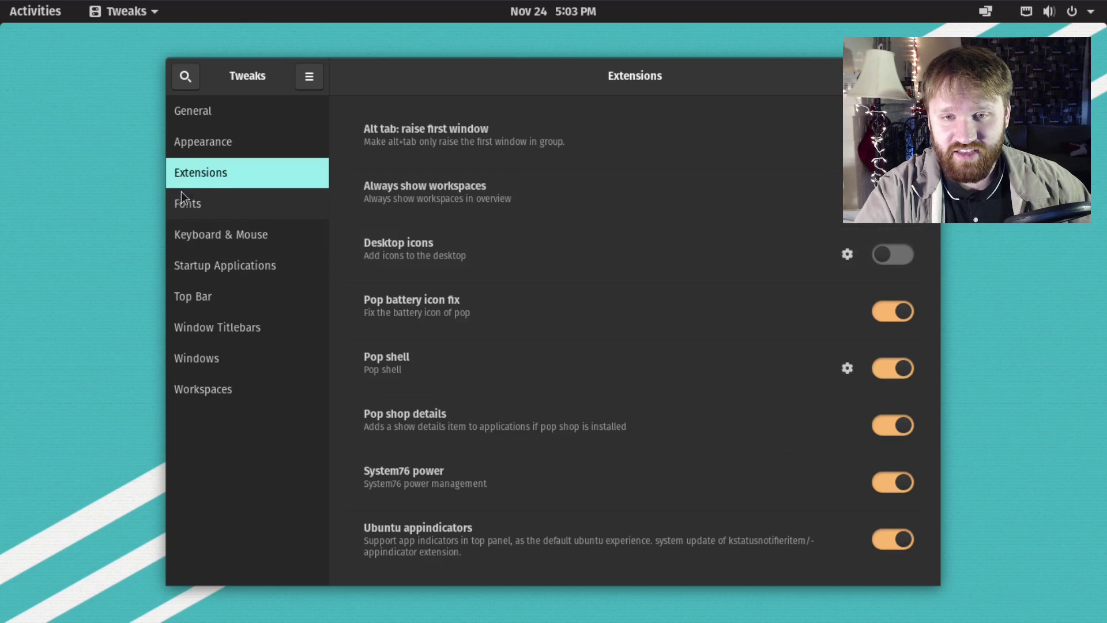
{"action": "left_click", "coordinate": [222, 296]}
{"action": "left_click", "coordinate": [255, 362]}
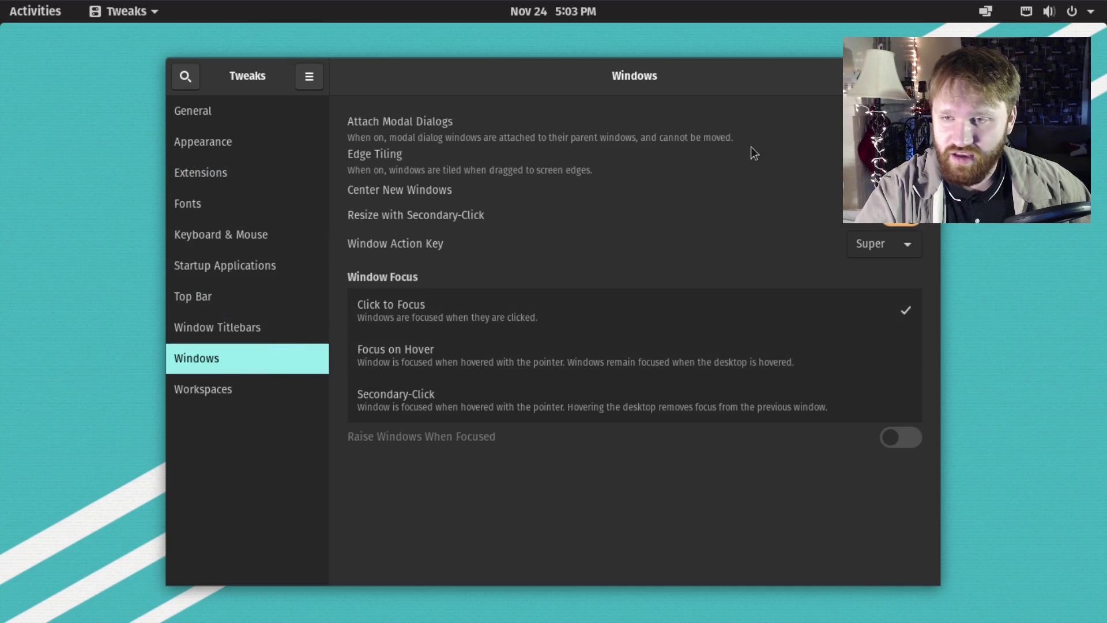
{"action": "left_click", "coordinate": [254, 325]}
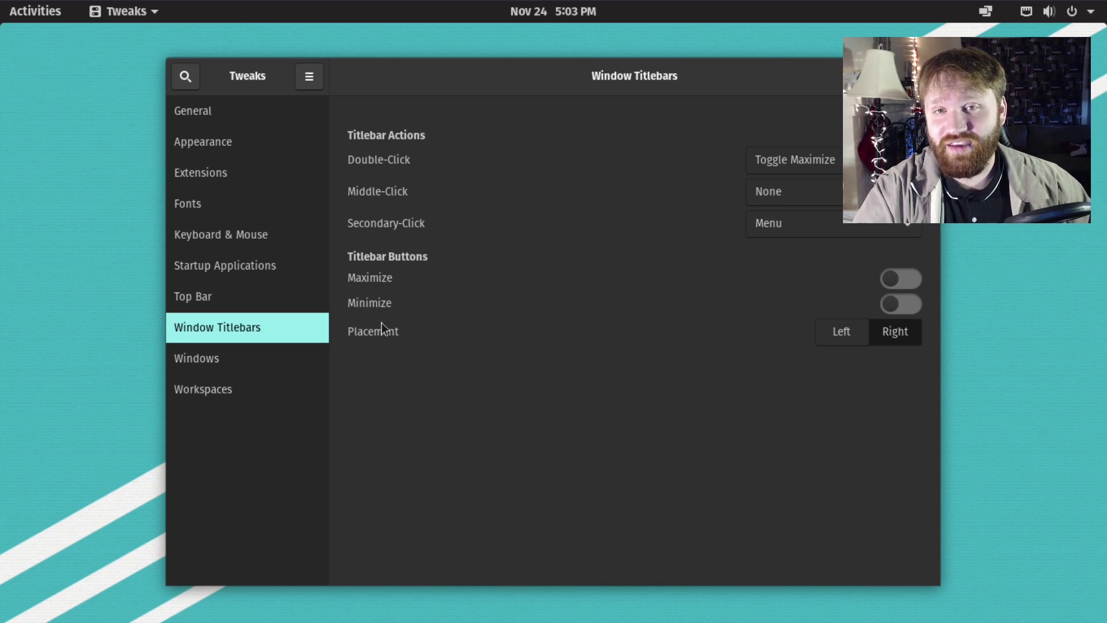
{"action": "left_click", "coordinate": [252, 173]}
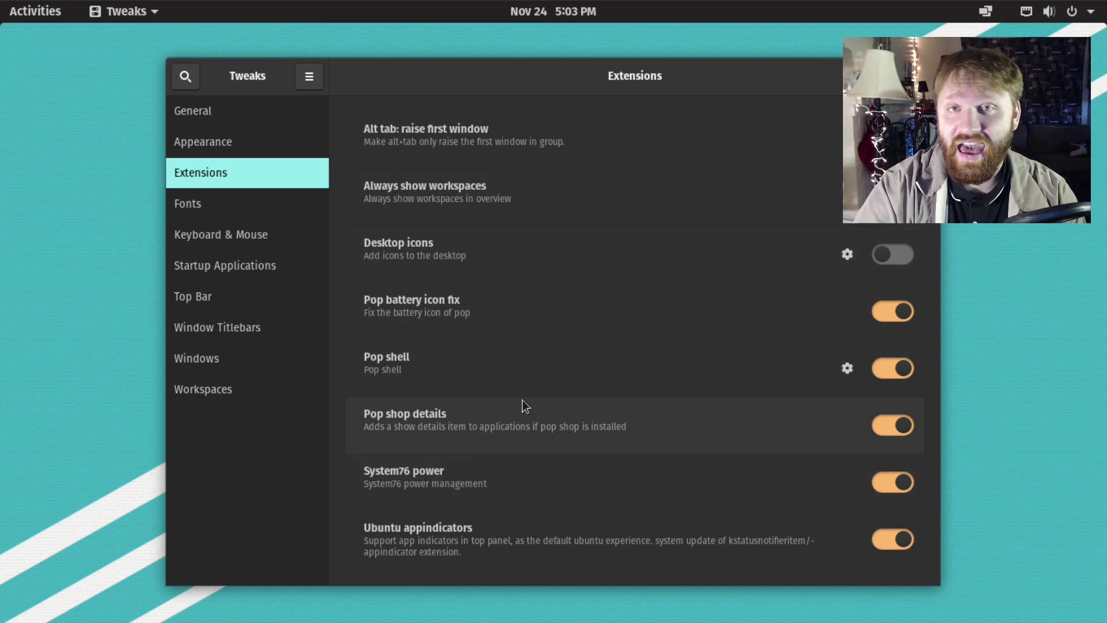
Step: Launch Firefox and close its Privacy Notice tab
{"action": "left_click", "coordinate": [23, 17]}
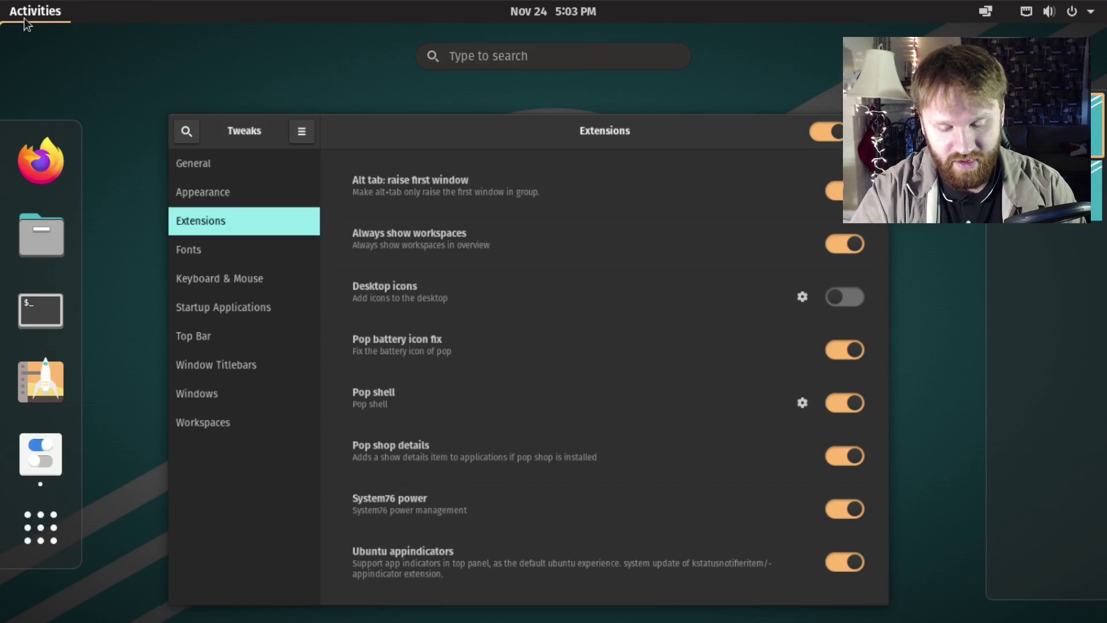
{"action": "type", "text": "fire"}
{"action": "key", "text": "Return"}
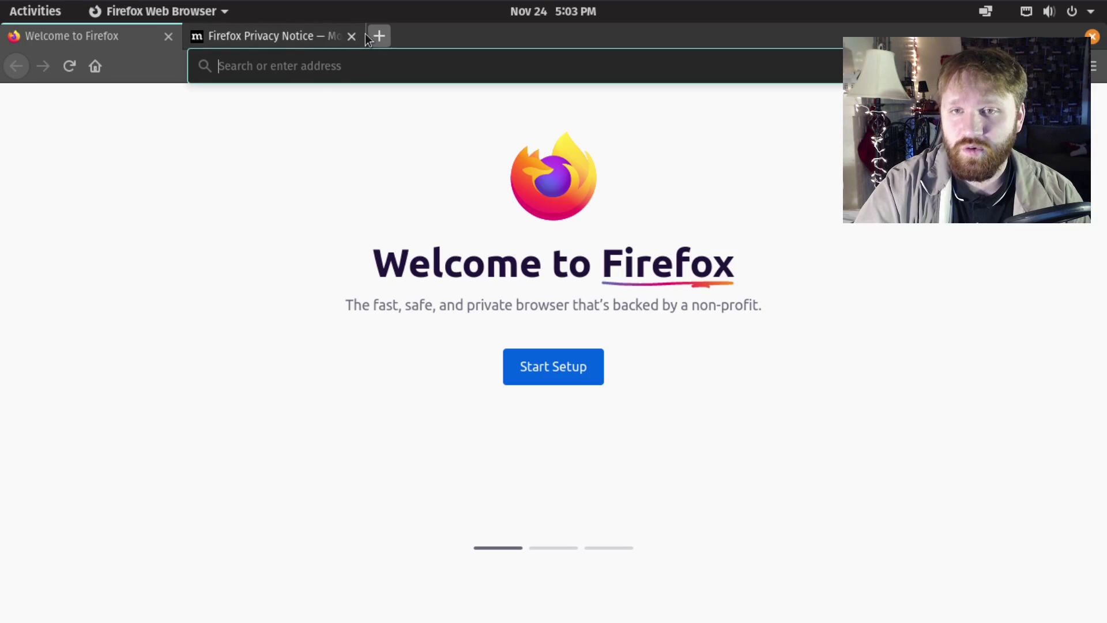
{"action": "left_click", "coordinate": [351, 36]}
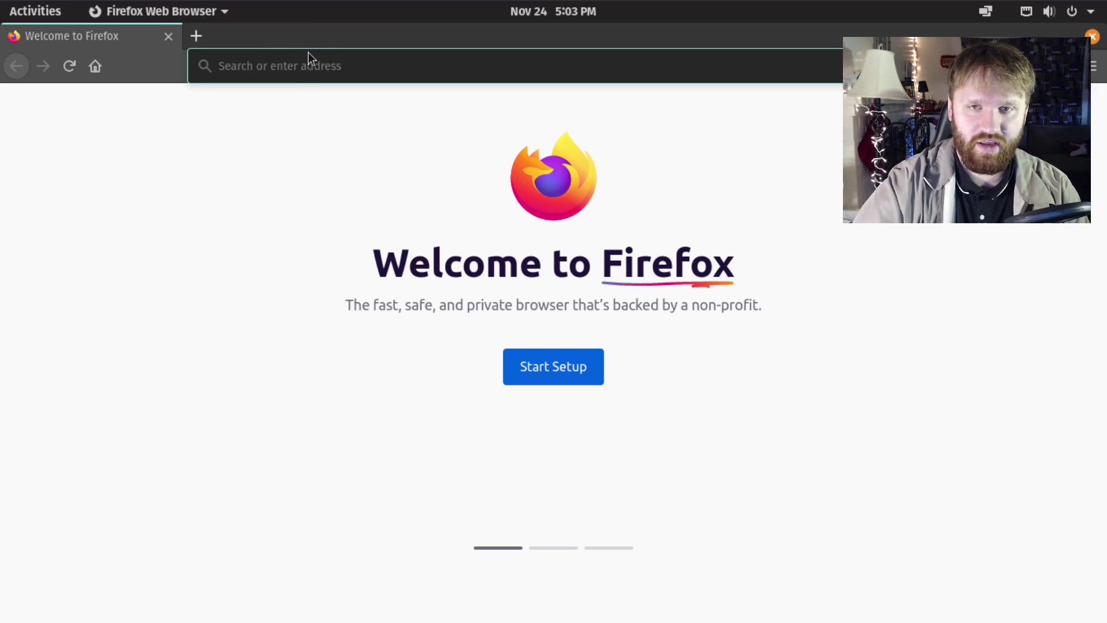
Step: Search for 'gnome user themes' and open the User Themes - GNOME Shell Extensions result
{"action": "left_click", "coordinate": [310, 65]}
{"action": "type", "text": "gn"}
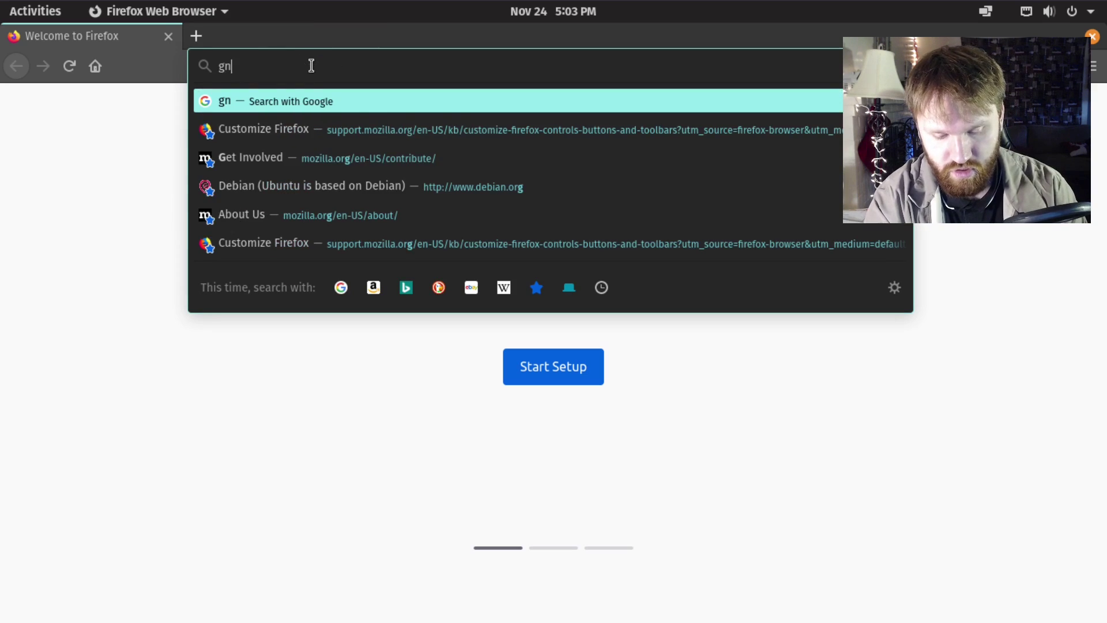
{"action": "type", "text": "ome user the"}
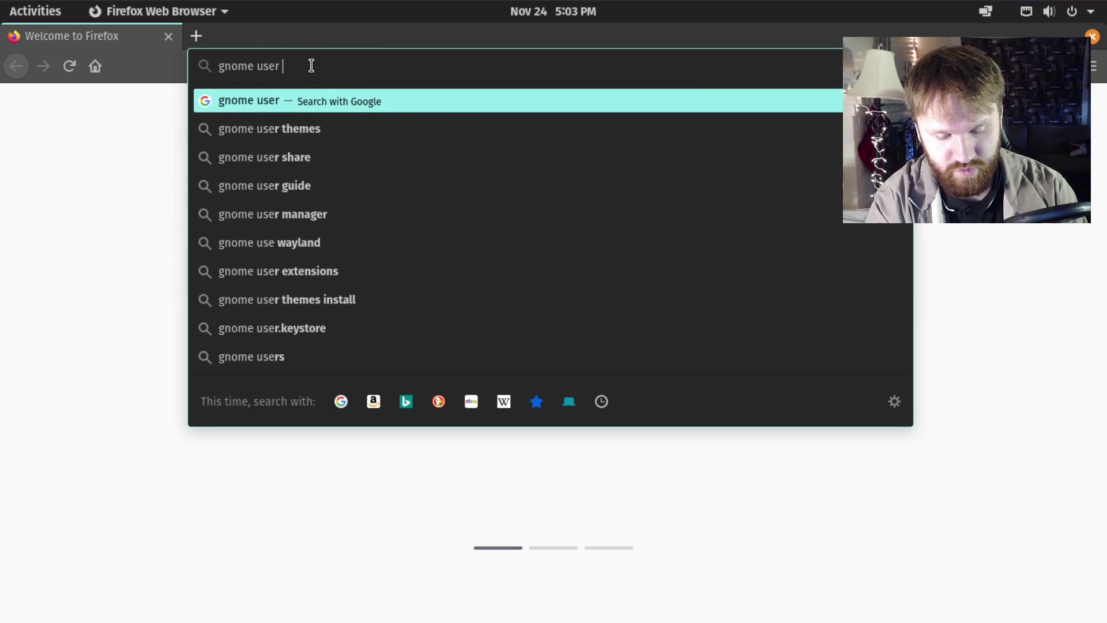
{"action": "type", "text": "mes"}
{"action": "key", "text": "Return"}
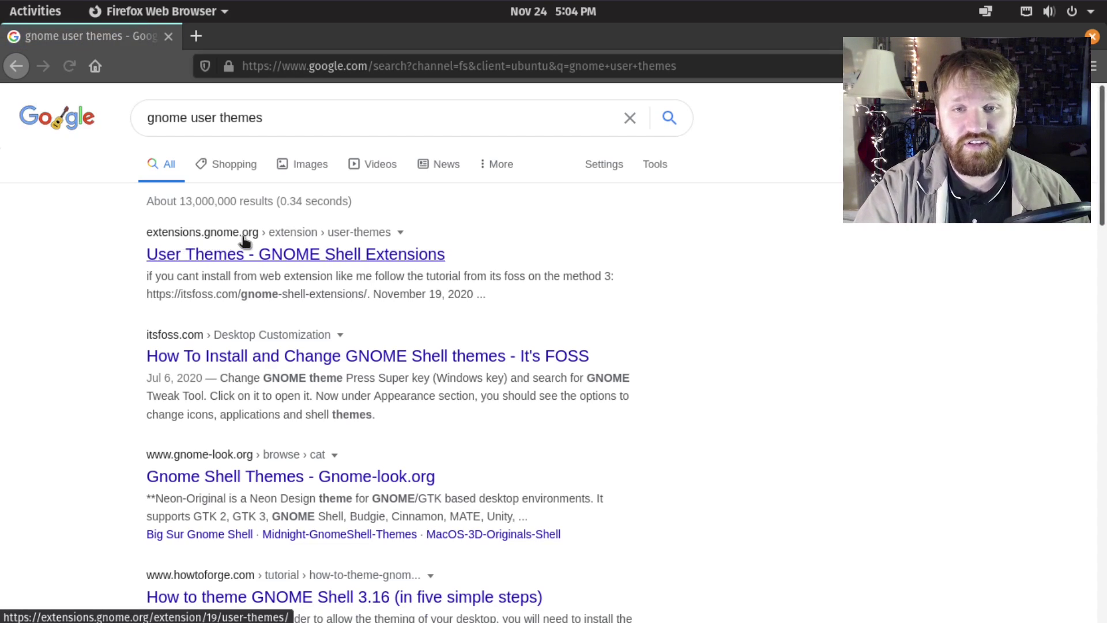
{"action": "left_click", "coordinate": [265, 258]}
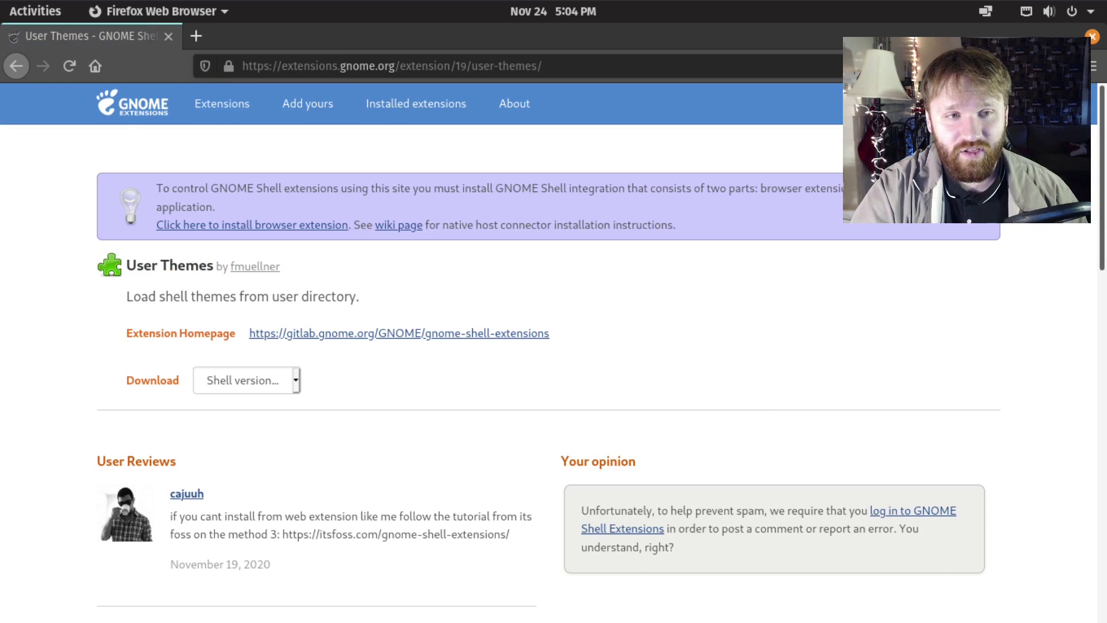
Step: Install the GNOME Shell integration add-on with its permissions, then reload the User Themes page
{"action": "left_click", "coordinate": [288, 224]}
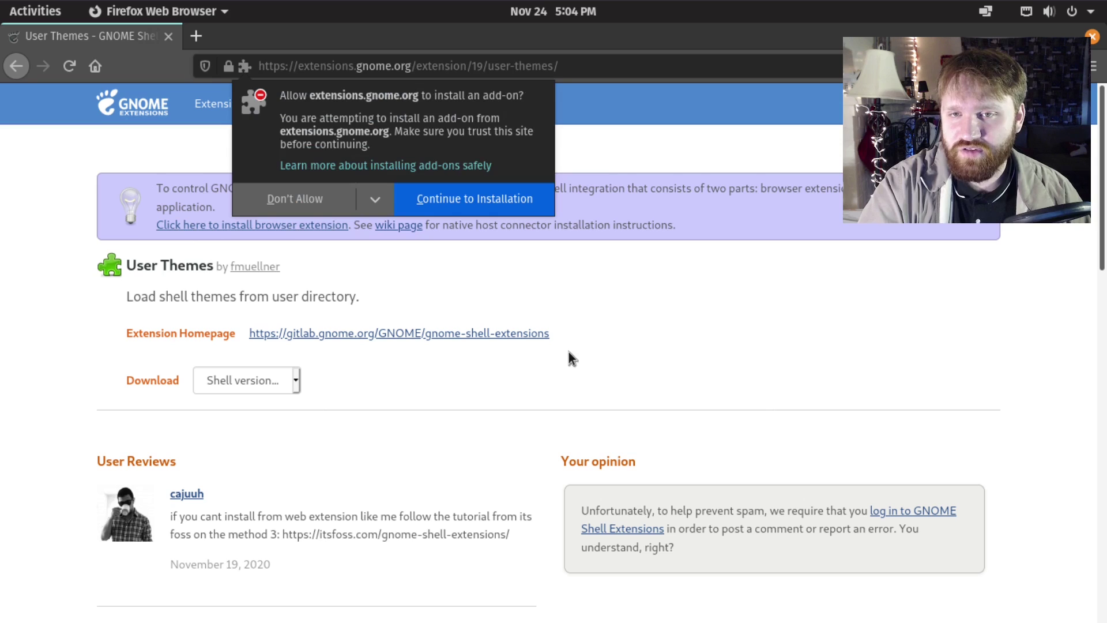
{"action": "left_click", "coordinate": [466, 198]}
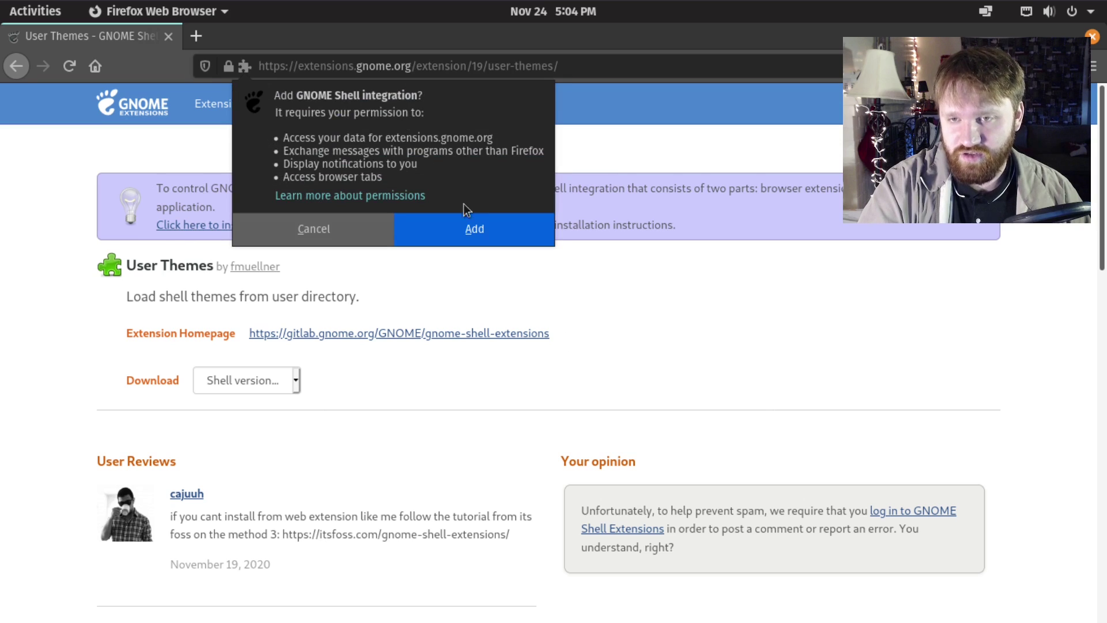
{"action": "left_click", "coordinate": [481, 228]}
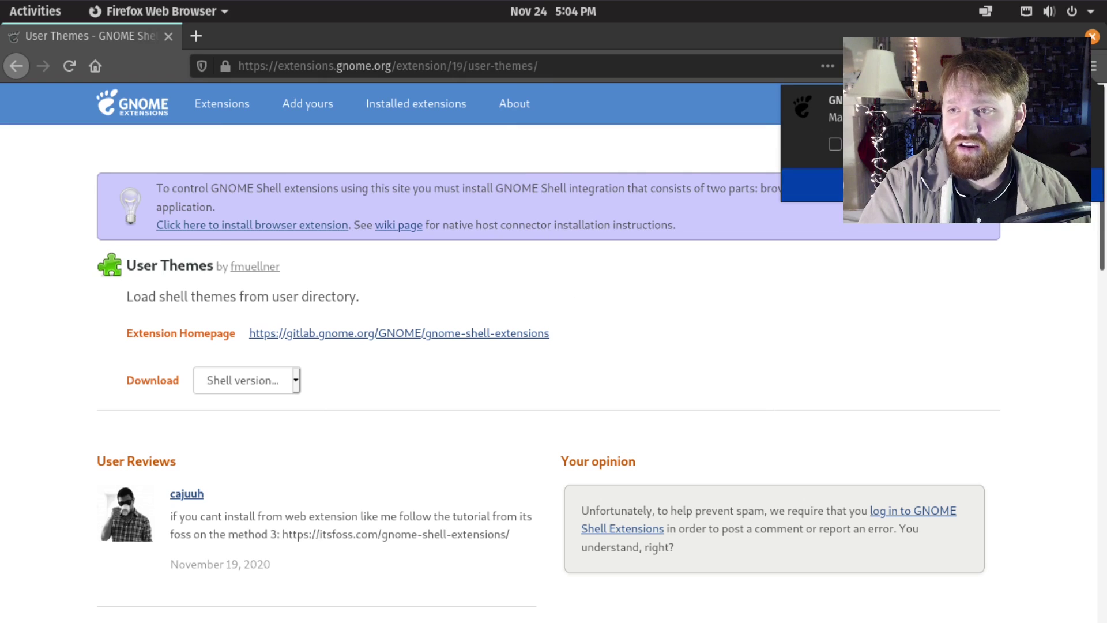
{"action": "left_click", "coordinate": [812, 184]}
{"action": "left_click", "coordinate": [520, 72]}
{"action": "key", "text": "Return"}
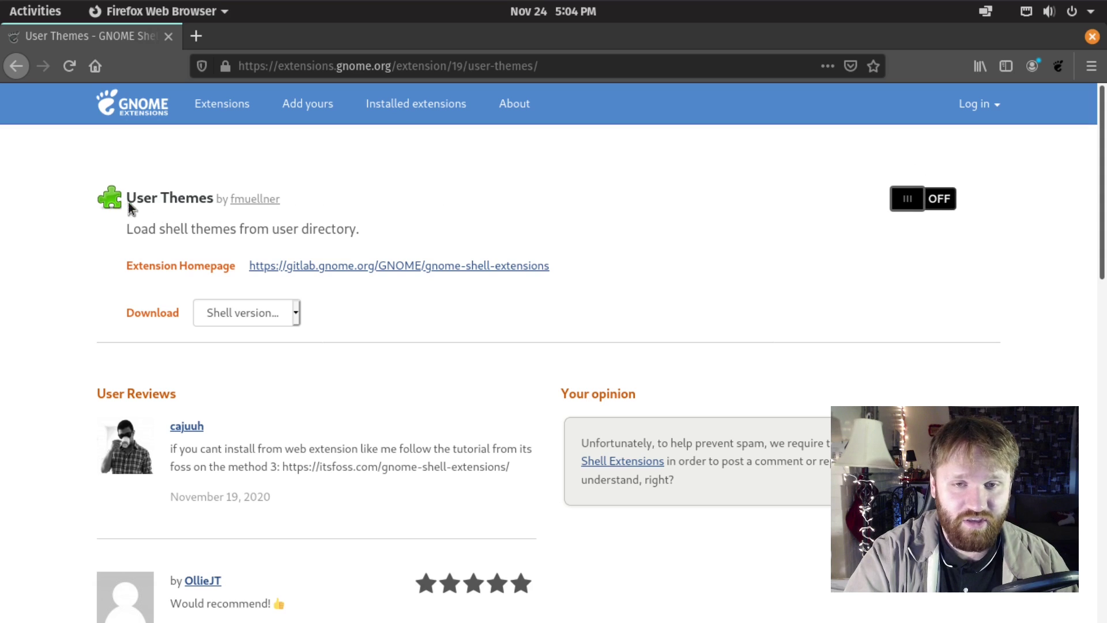
Step: Switch User Themes ON, confirm Install in the dialog, and close Firefox
{"action": "left_click", "coordinate": [916, 200]}
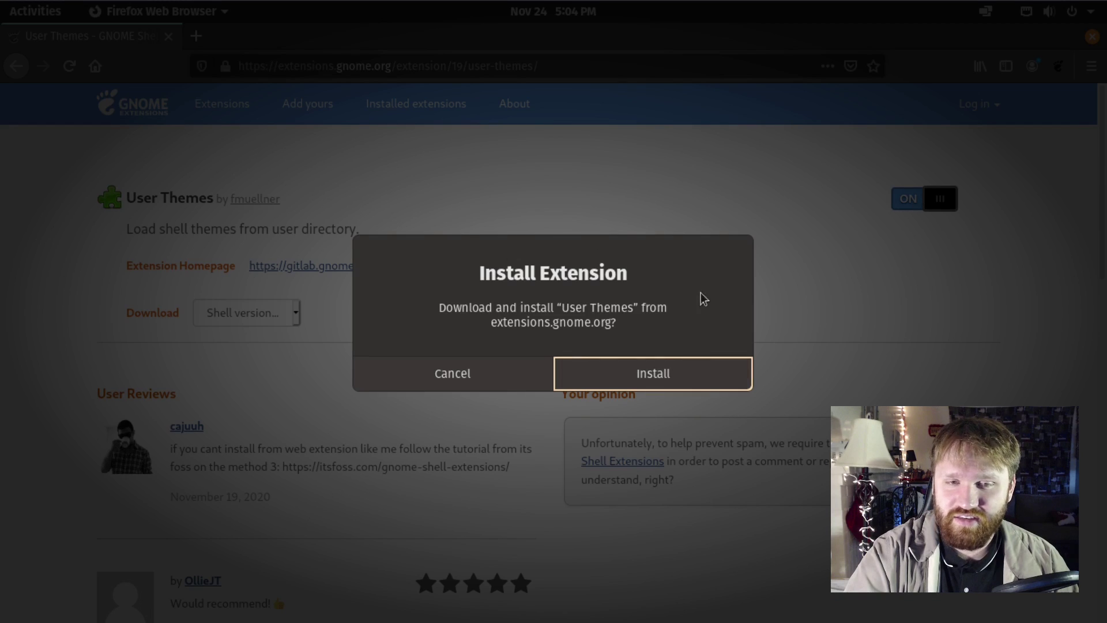
{"action": "left_click", "coordinate": [641, 374]}
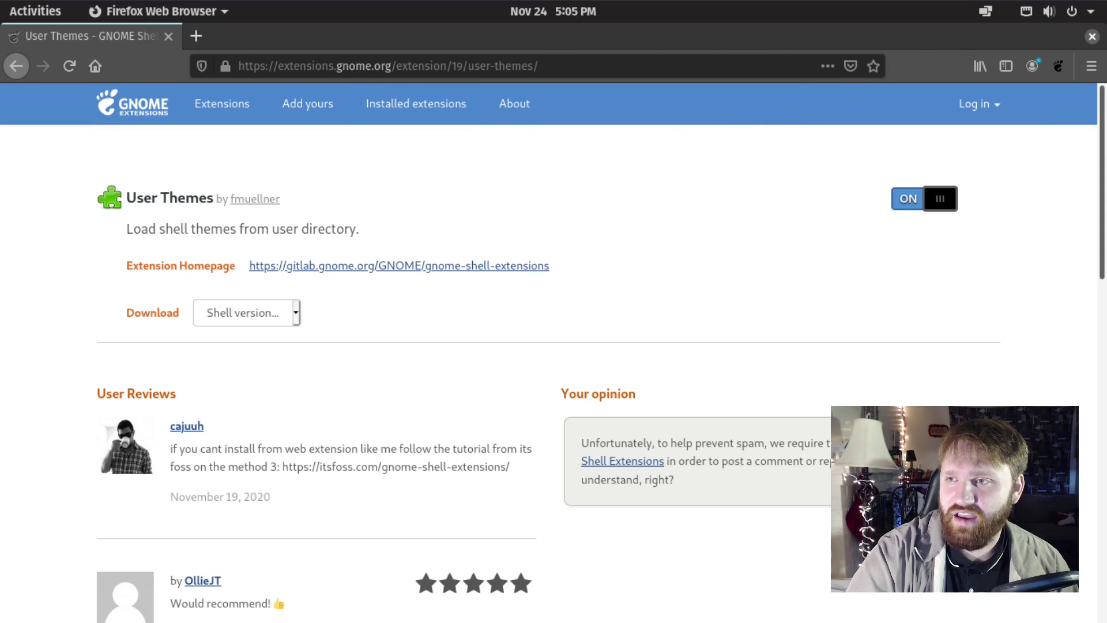
{"action": "left_click", "coordinate": [1090, 37]}
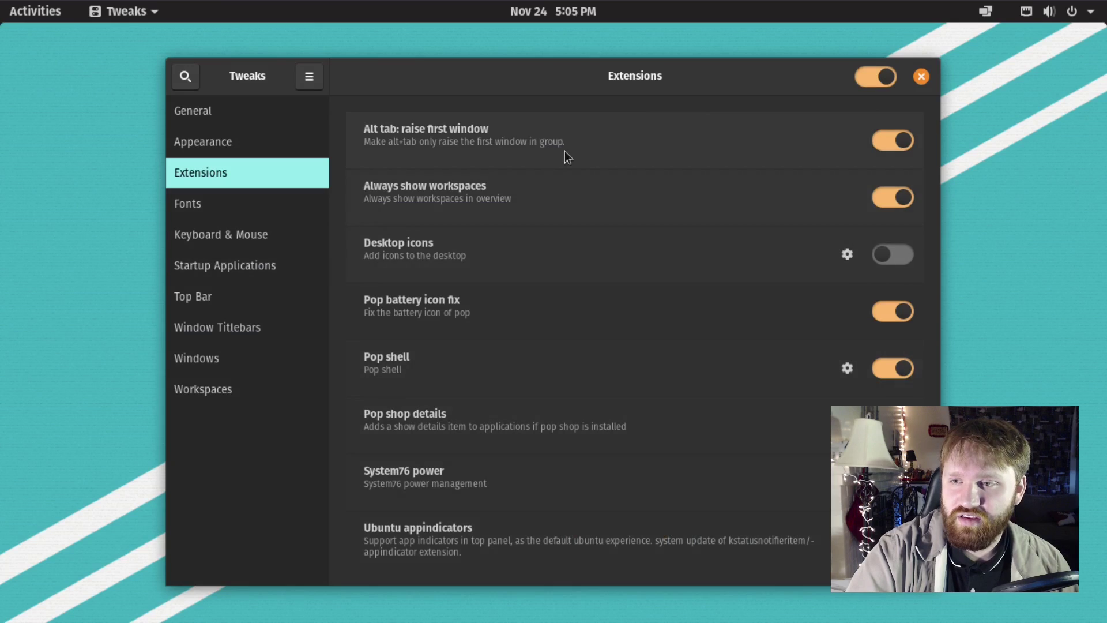
Step: Close GNOME Tweaks and relaunch it from the Activities search
{"action": "left_click", "coordinate": [925, 74]}
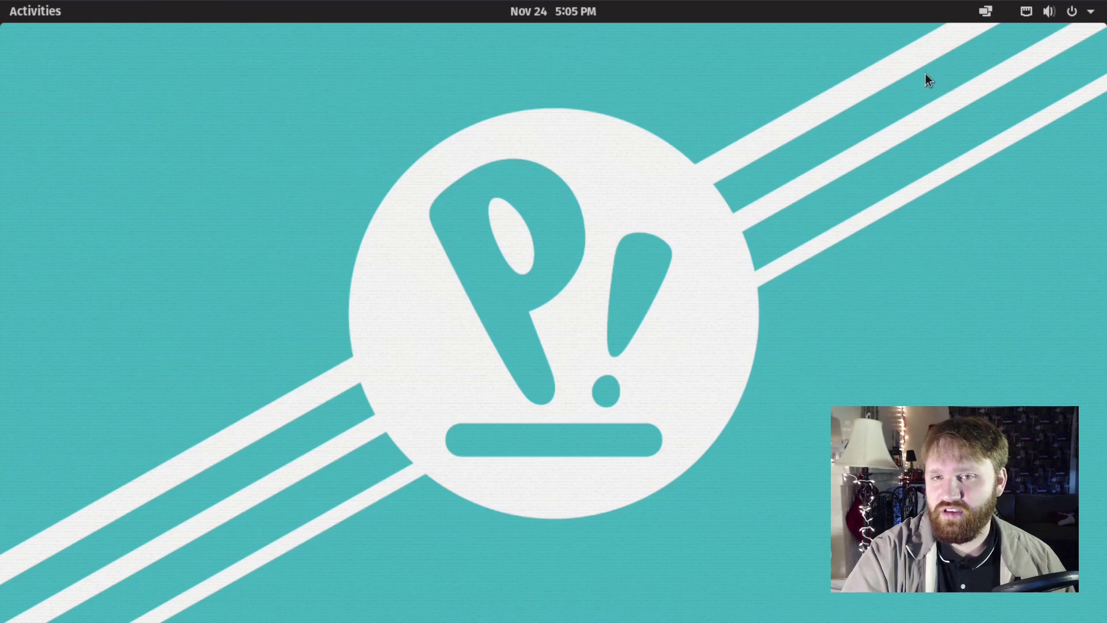
{"action": "left_click", "coordinate": [48, 20]}
{"action": "type", "text": "tw"}
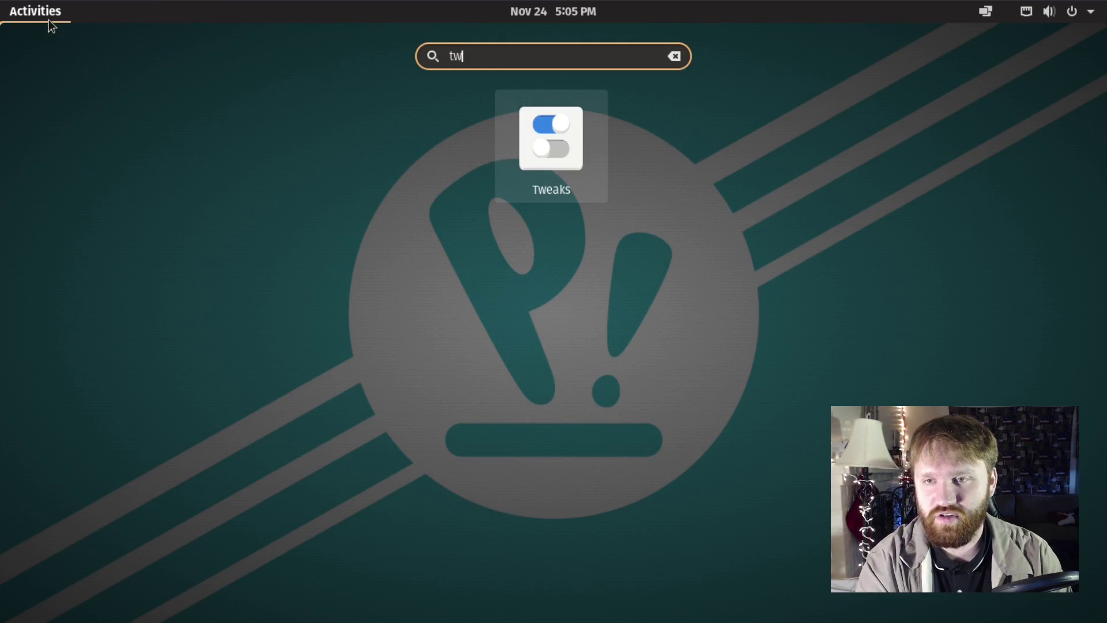
{"action": "key", "text": "Return"}
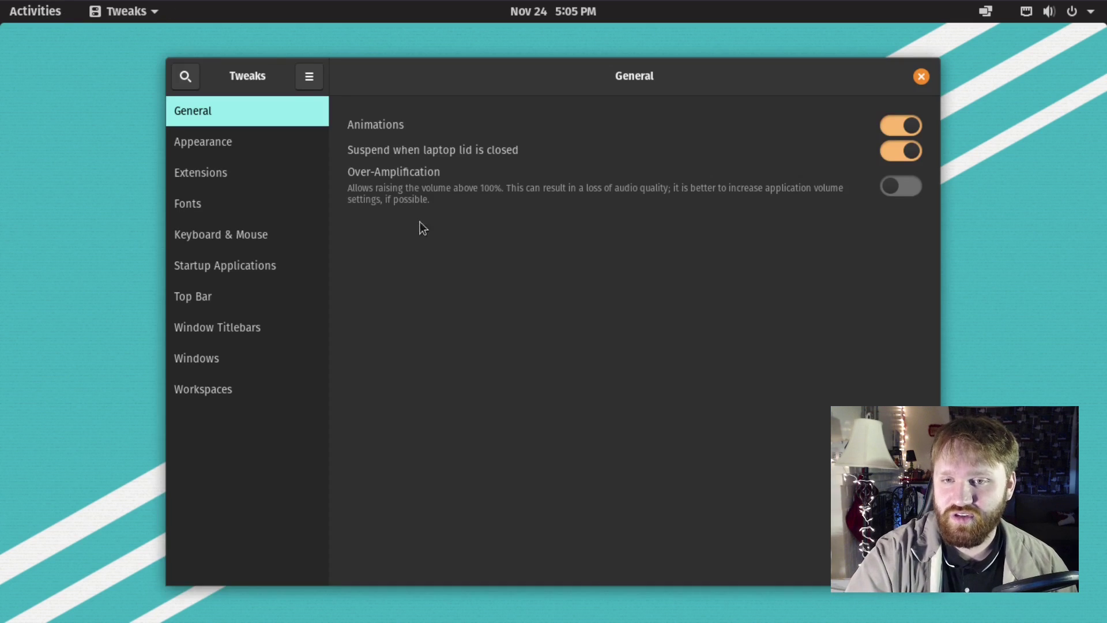
Step: Verify User themes is listed on the Extensions page, then close Tweaks
{"action": "left_click", "coordinate": [215, 181]}
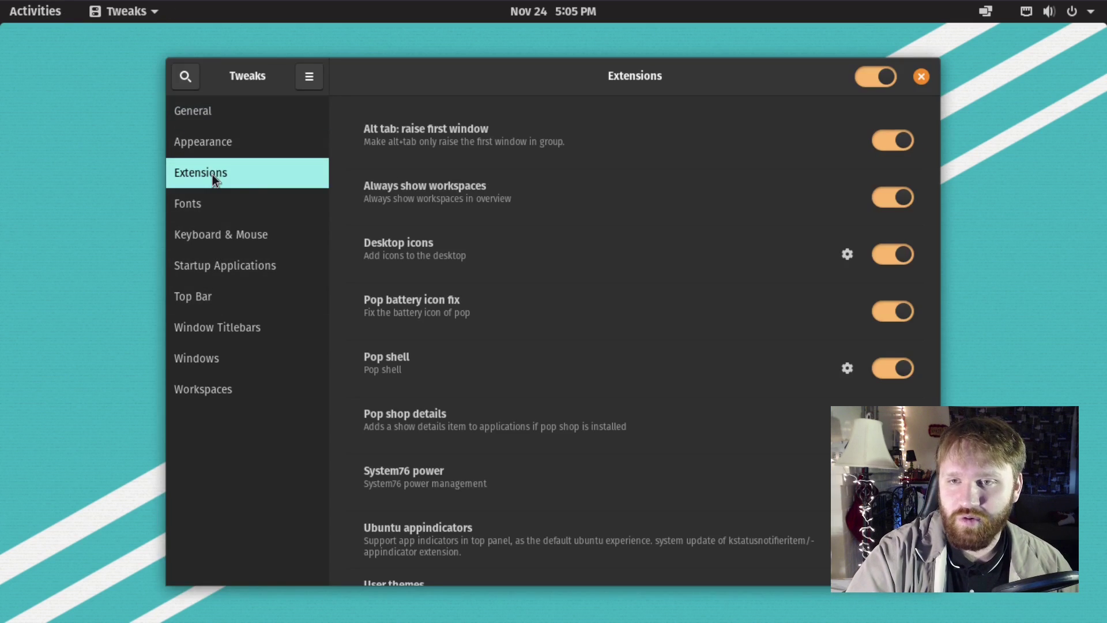
{"action": "scroll", "coordinate": [638, 345], "scroll_direction": "down", "scroll_amount": 2}
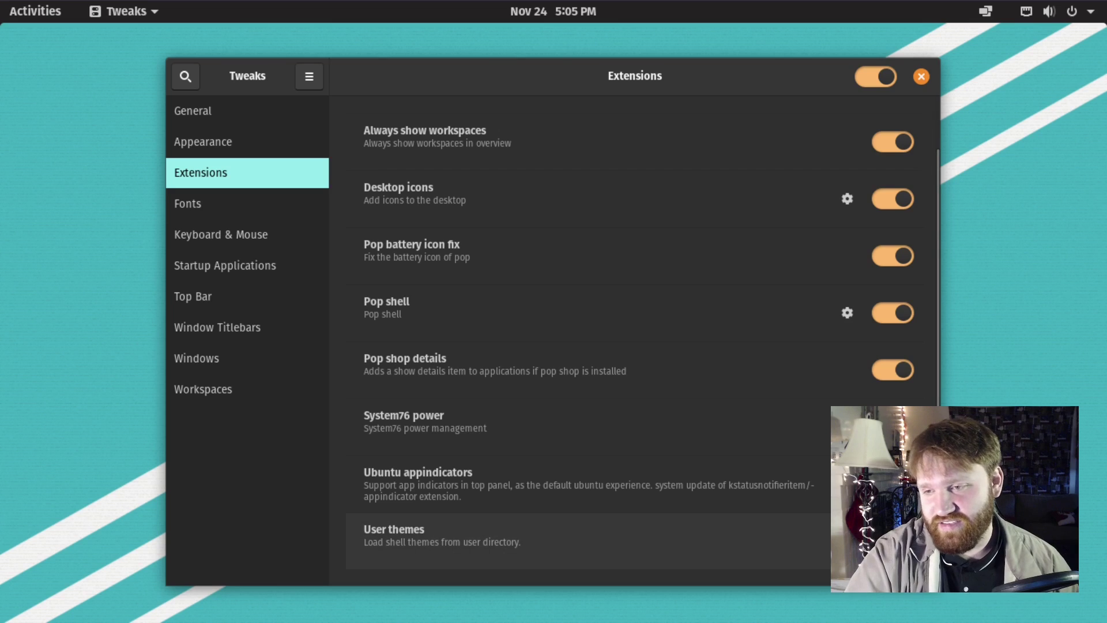
{"action": "left_click", "coordinate": [920, 78]}
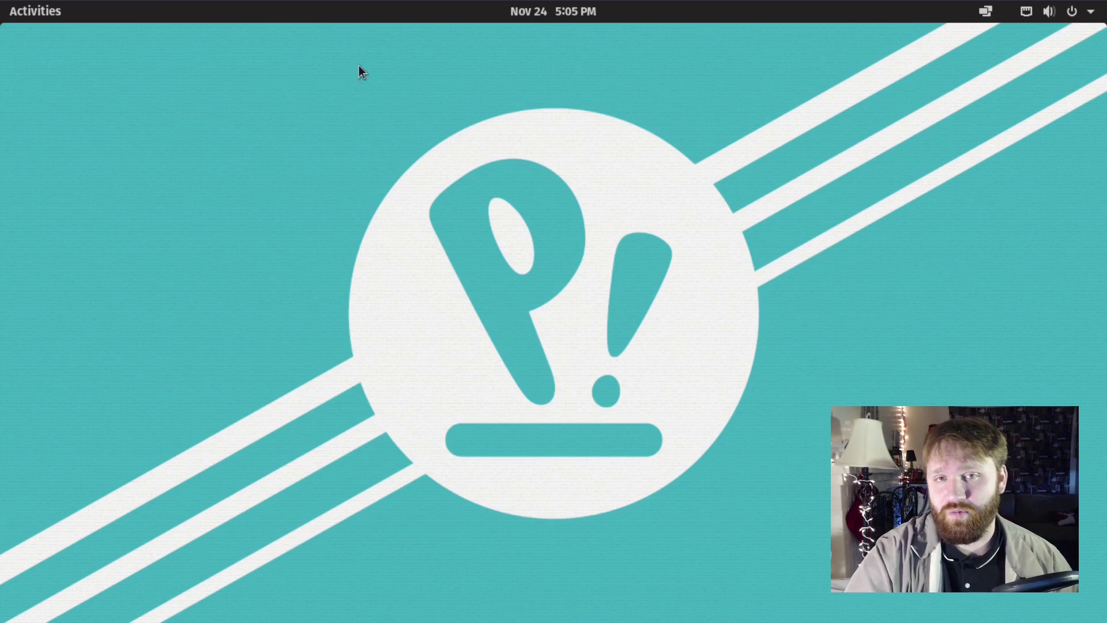
{"action": "left_click", "coordinate": [45, 15]}
Step: Open a Terminal, run 'mkdir ~/.themes', and close the window
{"action": "type", "text": "termi"}
{"action": "key", "text": "Return"}
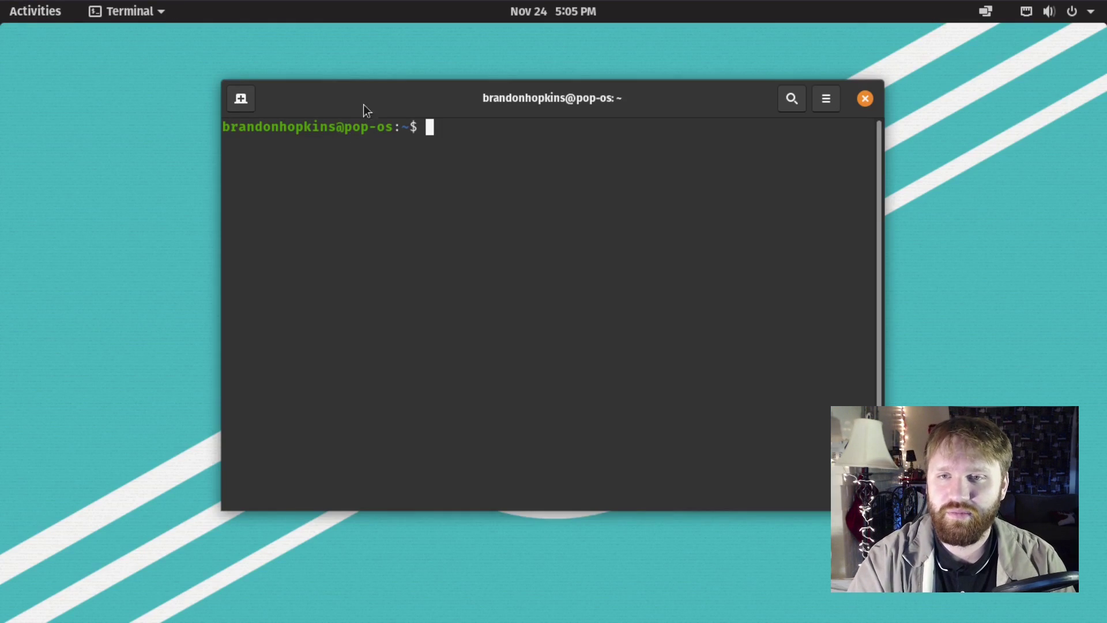
{"action": "left_click_drag", "start_coordinate": [365, 108], "coordinate": [198, 59]}
{"action": "type", "text": "mkdir"}
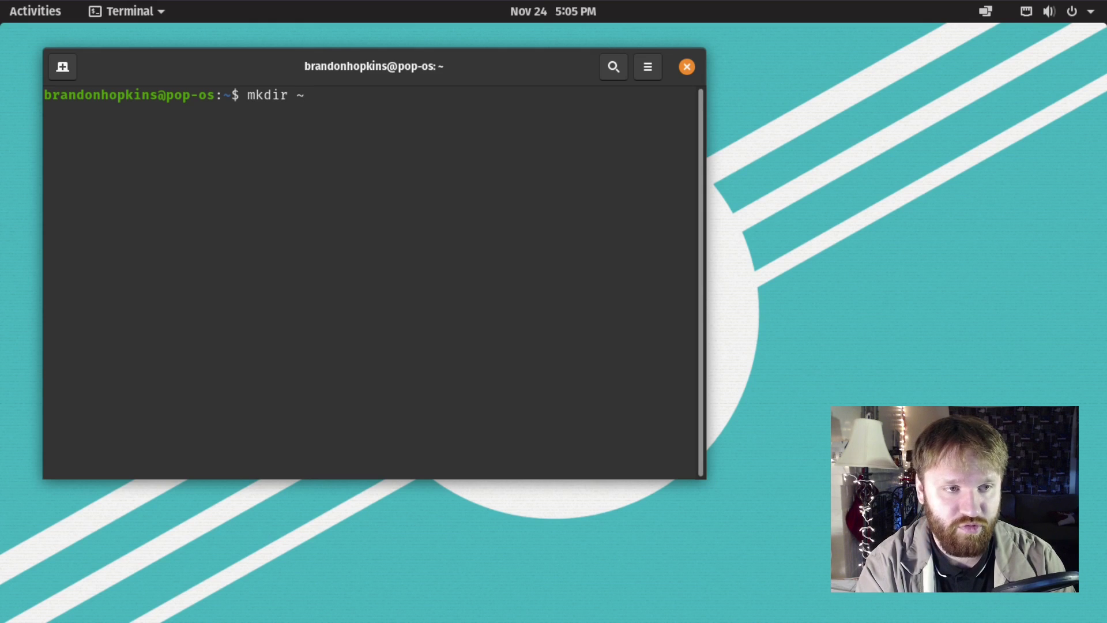
{"action": "type", "text": " ~/."}
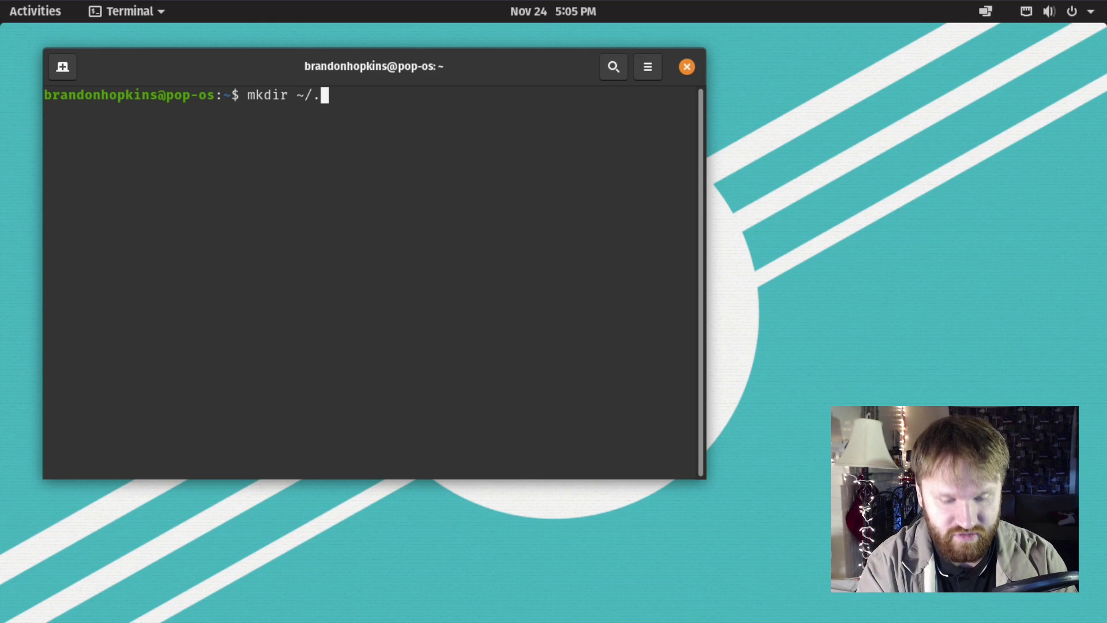
{"action": "type", "text": "themes"}
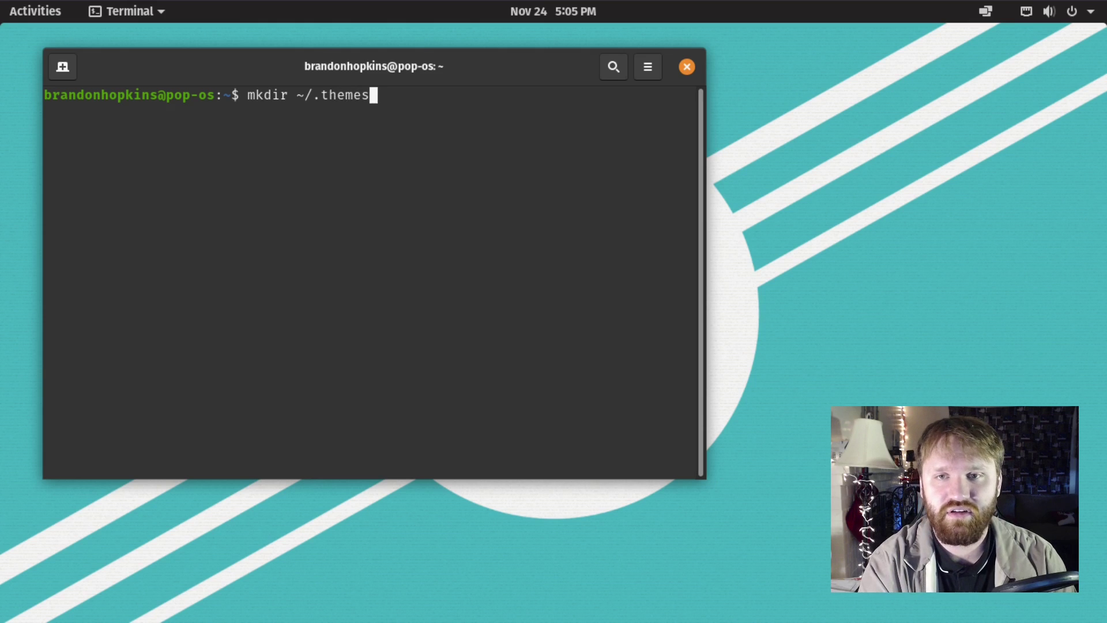
{"action": "key", "text": "Return"}
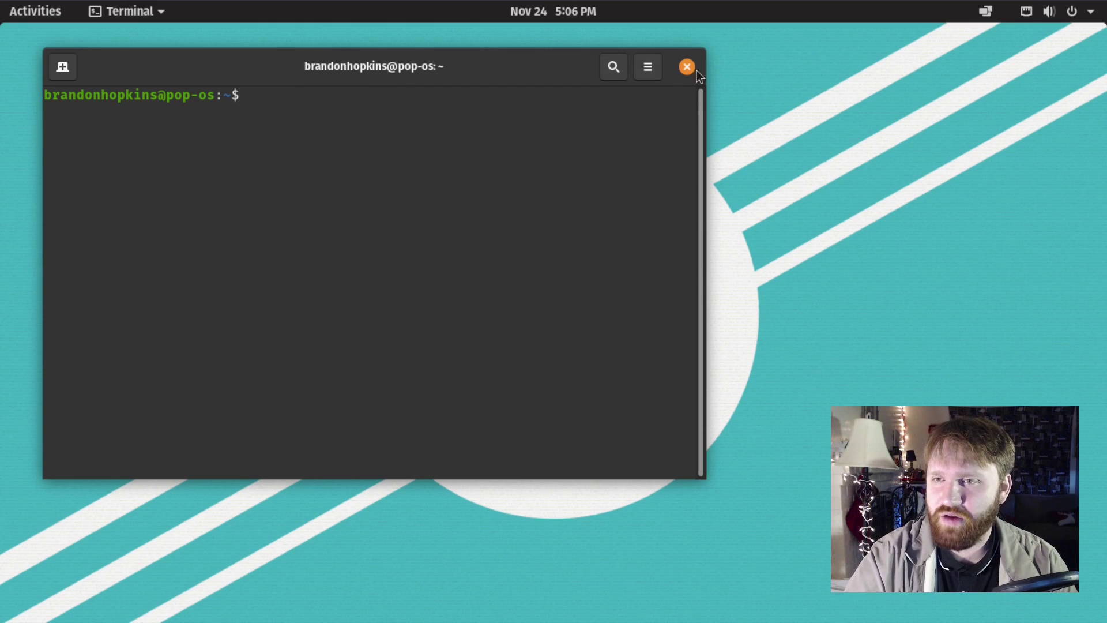
{"action": "left_click", "coordinate": [687, 67]}
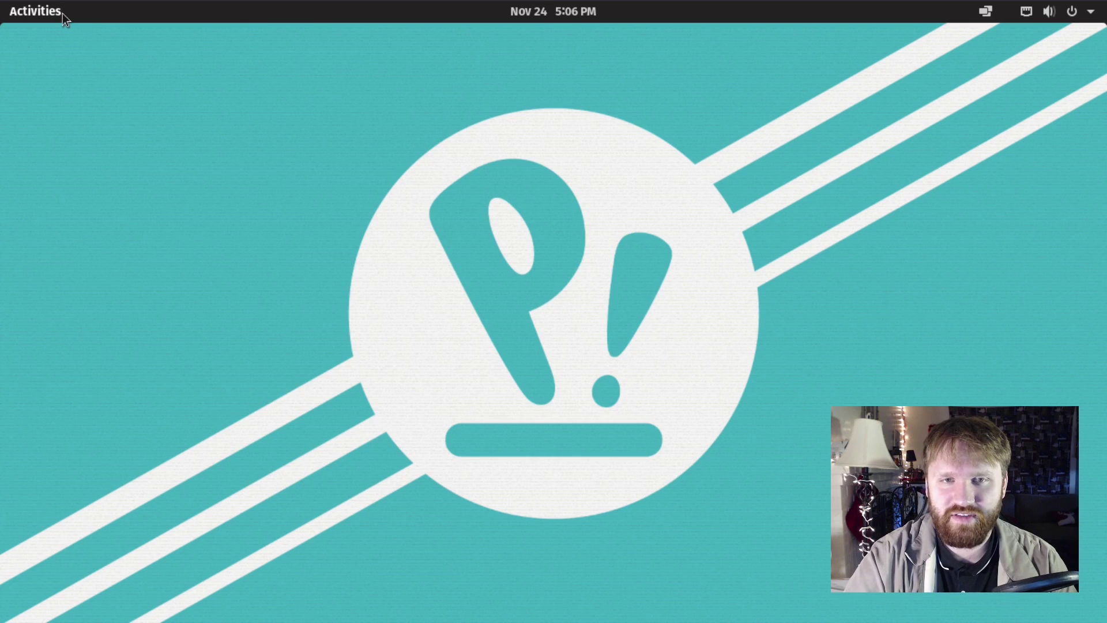
Step: Launch the Files file manager from the Activities overview
{"action": "left_click", "coordinate": [41, 13]}
{"action": "left_click", "coordinate": [70, 273]}
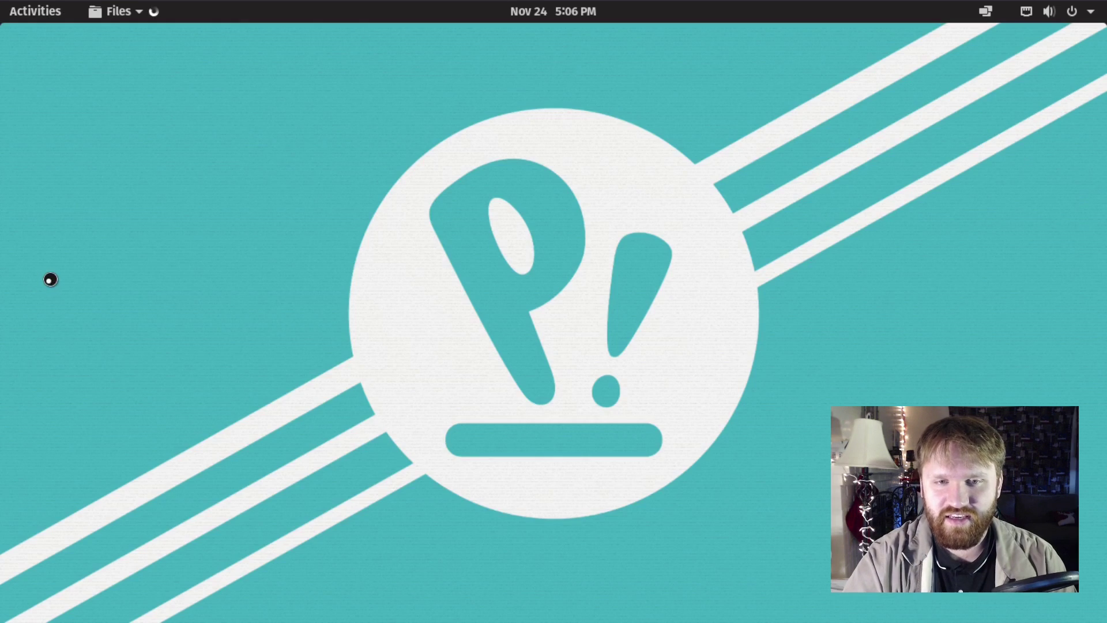
{"action": "left_click_drag", "start_coordinate": [576, 74], "coordinate": [421, 81]}
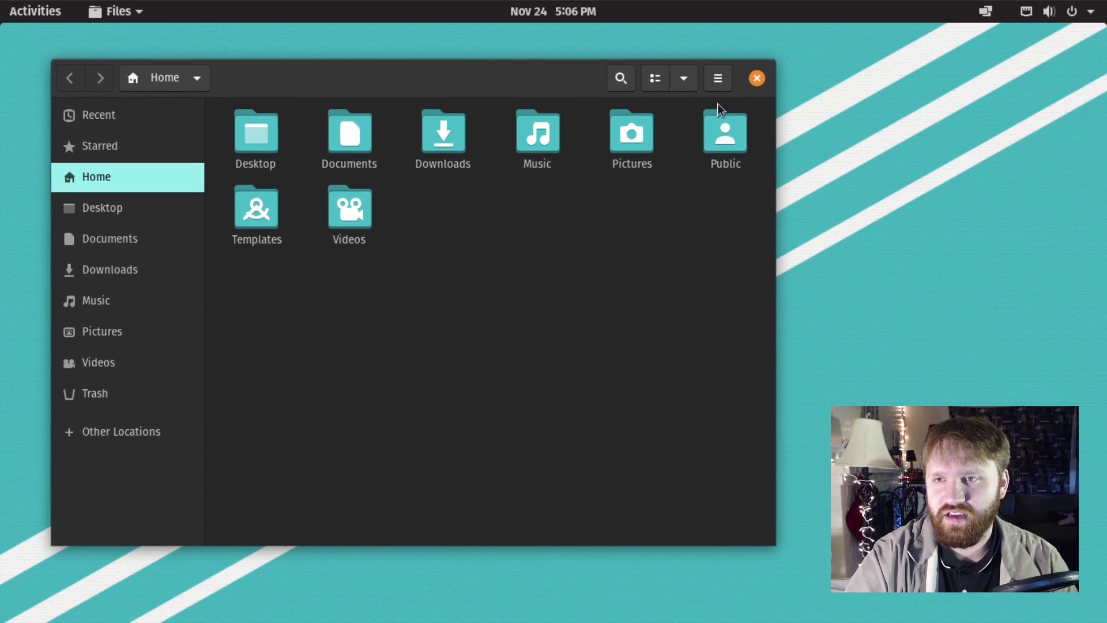
Step: Turn on Show Hidden Files and open the .themes folder in the home directory
{"action": "left_click", "coordinate": [683, 81]}
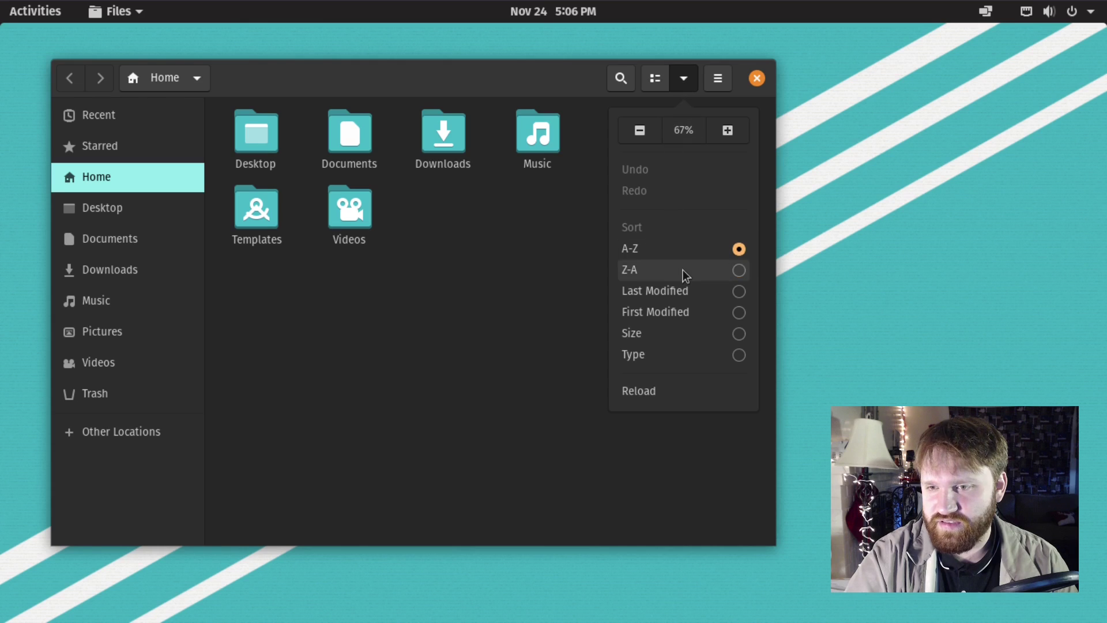
{"action": "left_click", "coordinate": [717, 85]}
{"action": "left_click", "coordinate": [717, 84]}
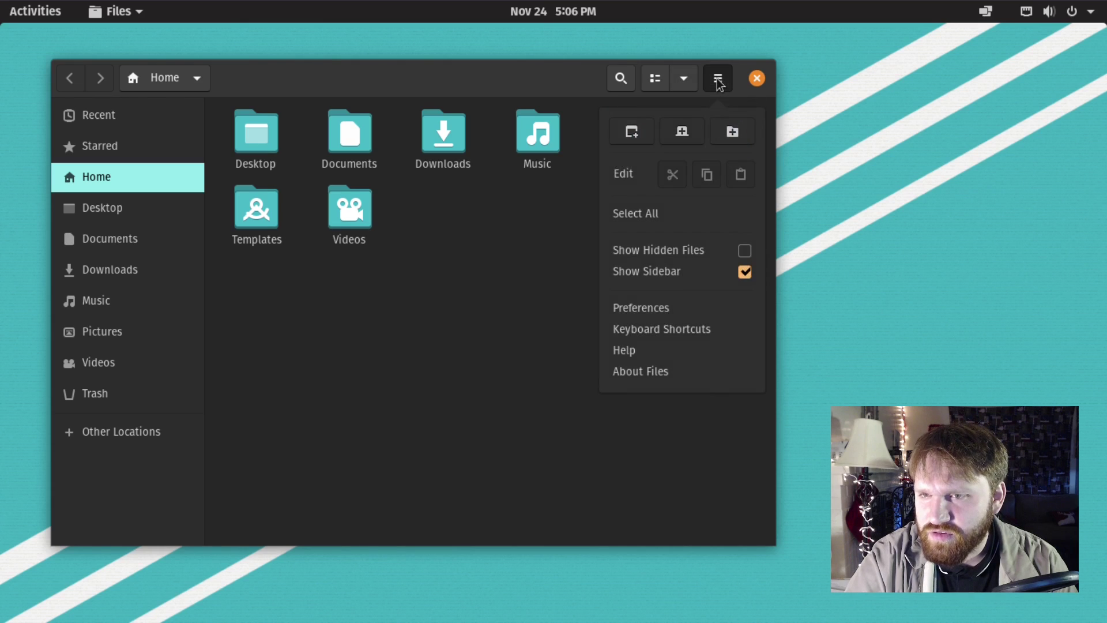
{"action": "left_click", "coordinate": [745, 251]}
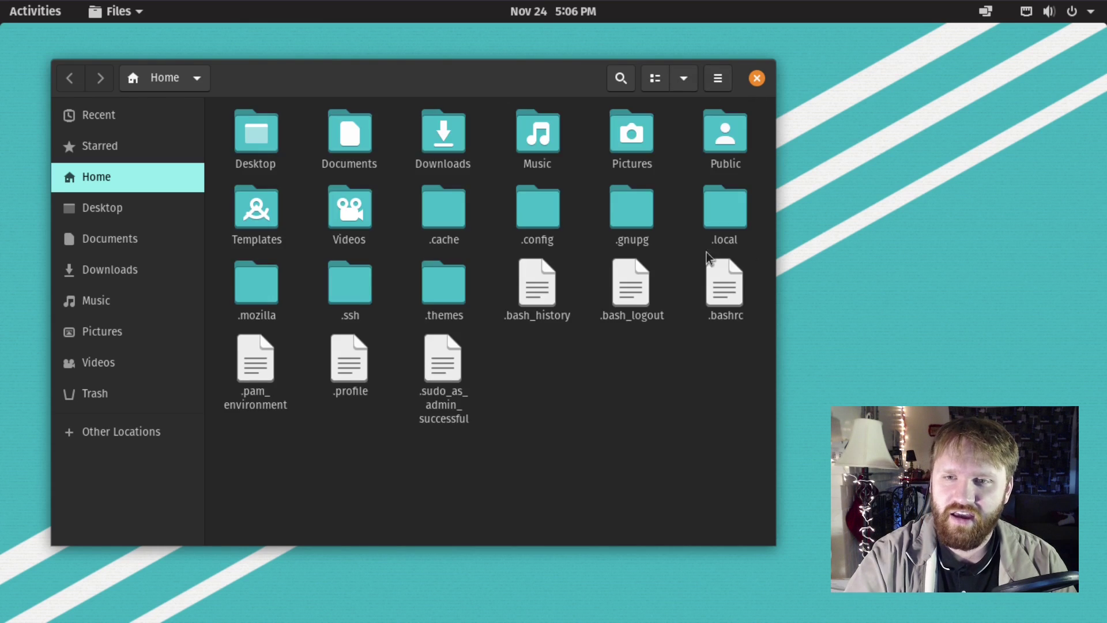
{"action": "double_click", "coordinate": [434, 287]}
{"action": "left_click_drag", "start_coordinate": [445, 79], "coordinate": [373, 58]}
{"action": "left_click", "coordinate": [19, 12]}
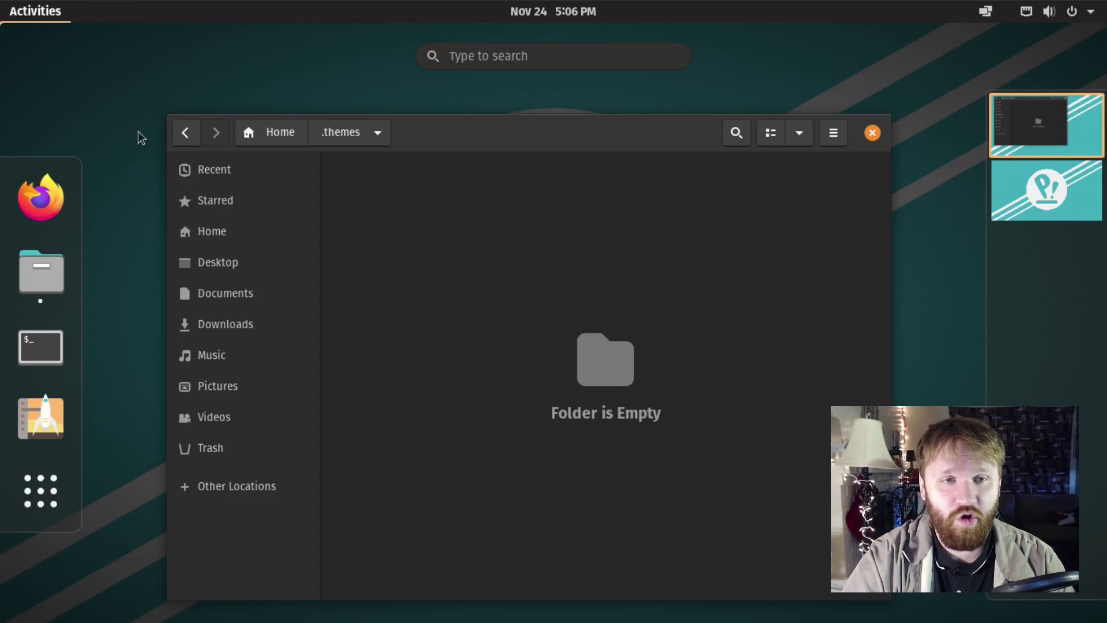
Step: Load gnome-look.org in Firefox and sort the Gnome themes by Rating
{"action": "left_click", "coordinate": [40, 197]}
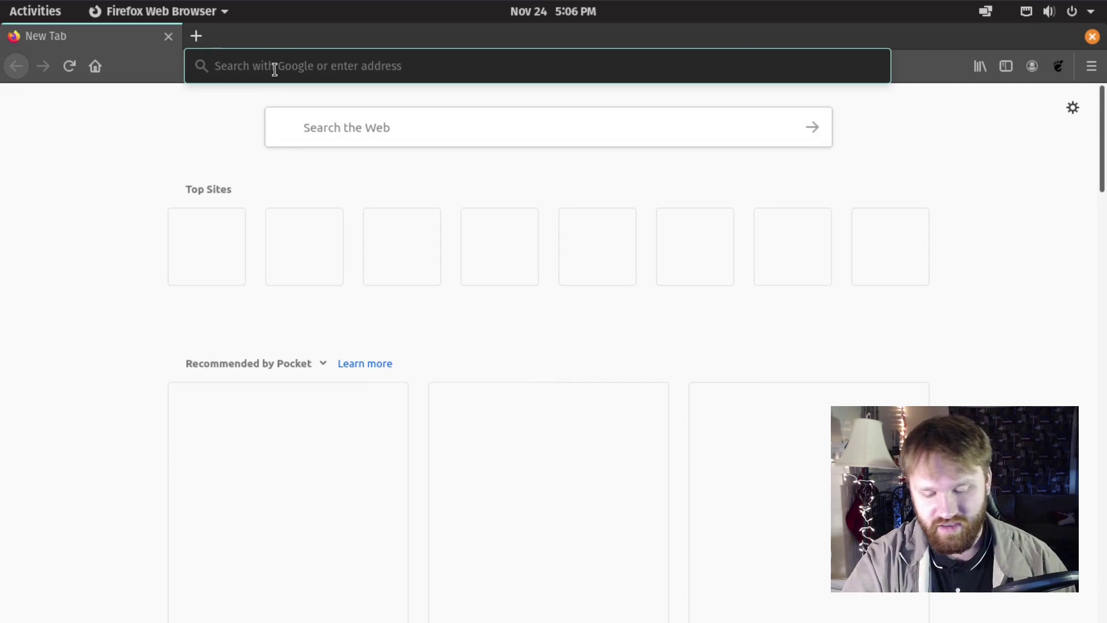
{"action": "type", "text": "gnome"}
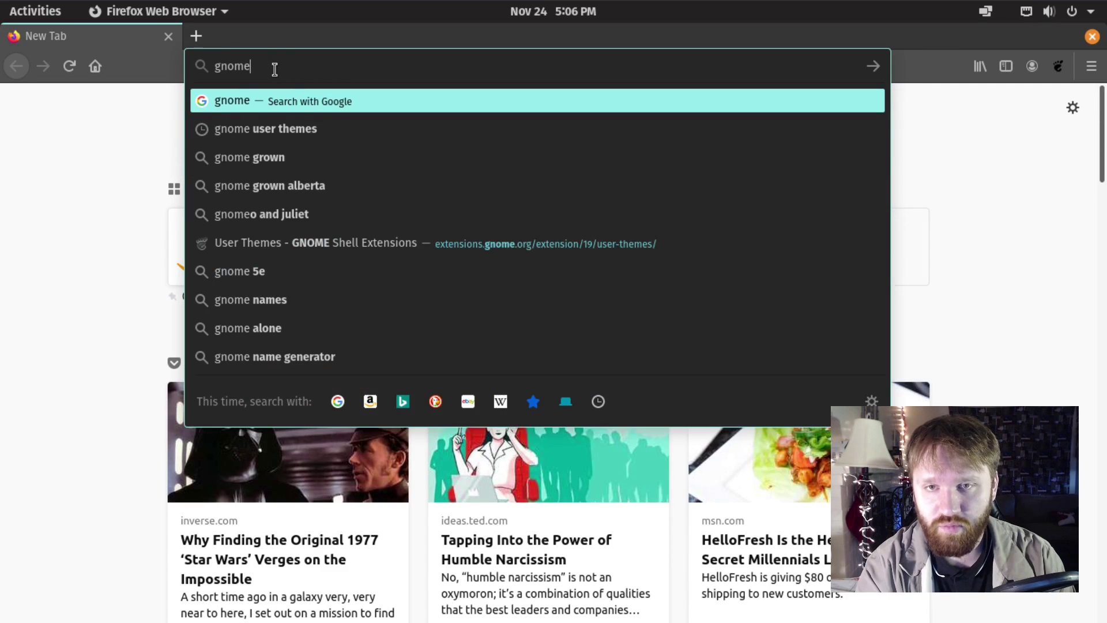
{"action": "type", "text": "-l"}
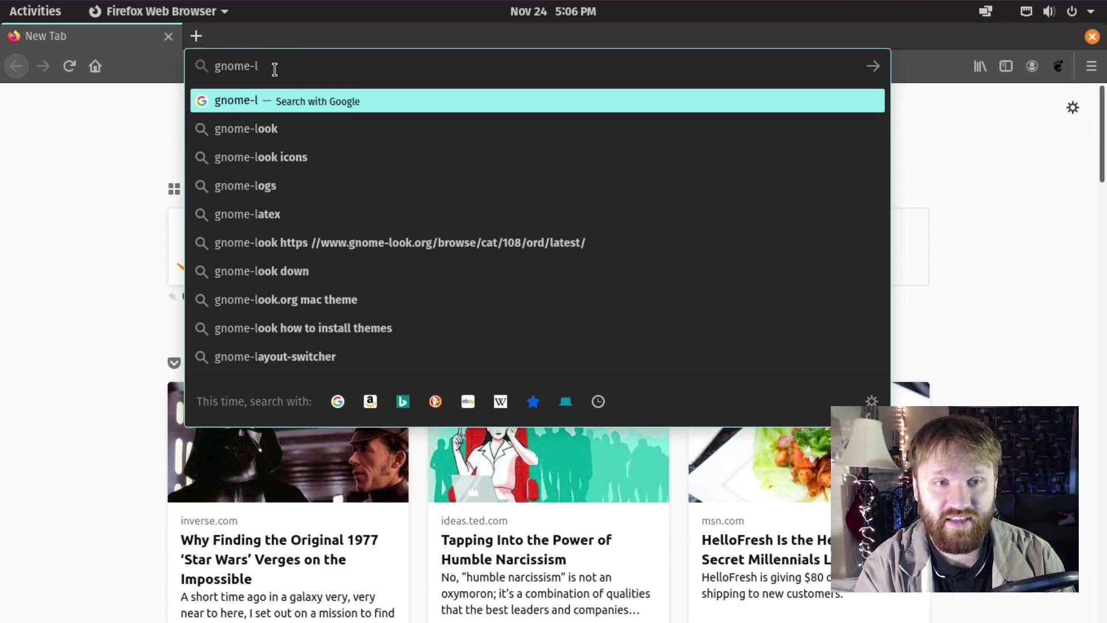
{"action": "type", "text": "ook.org"}
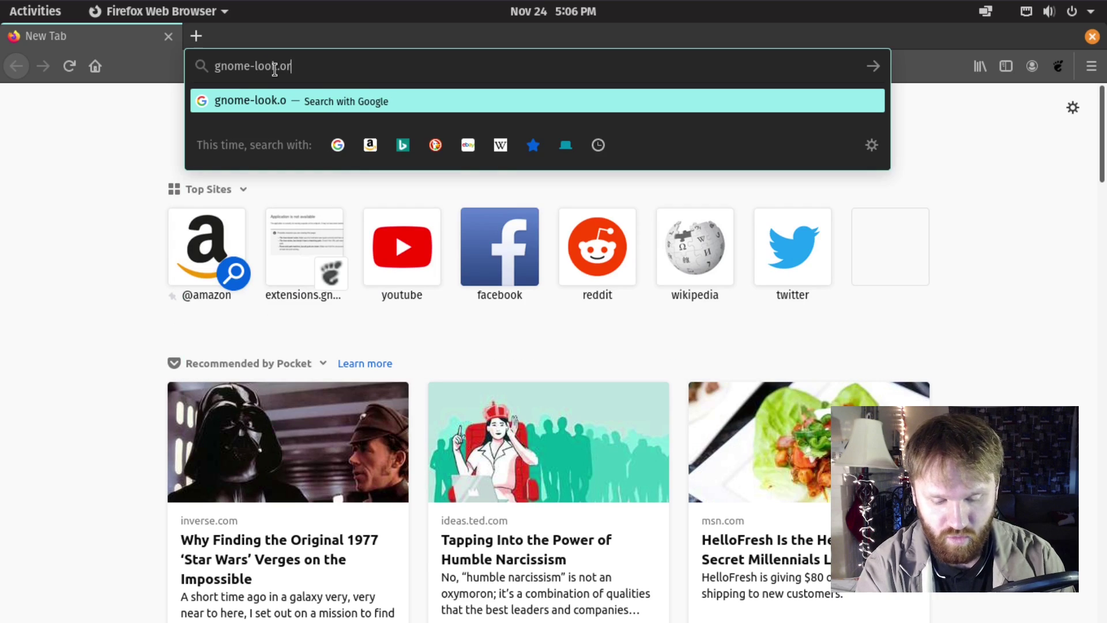
{"action": "key", "text": "Return"}
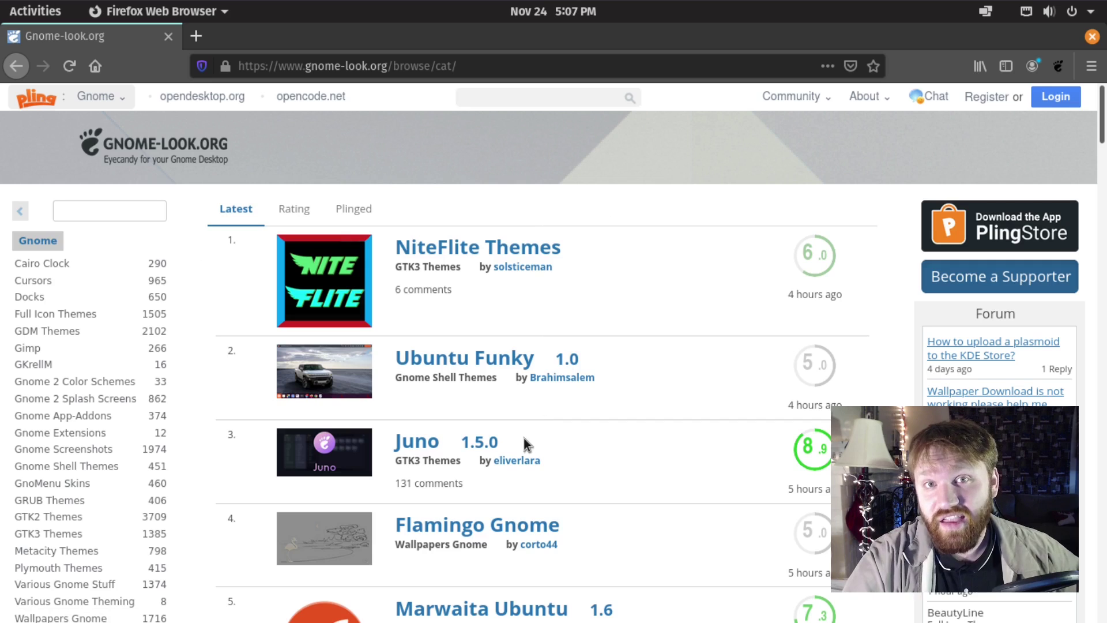
{"action": "left_click", "coordinate": [295, 213]}
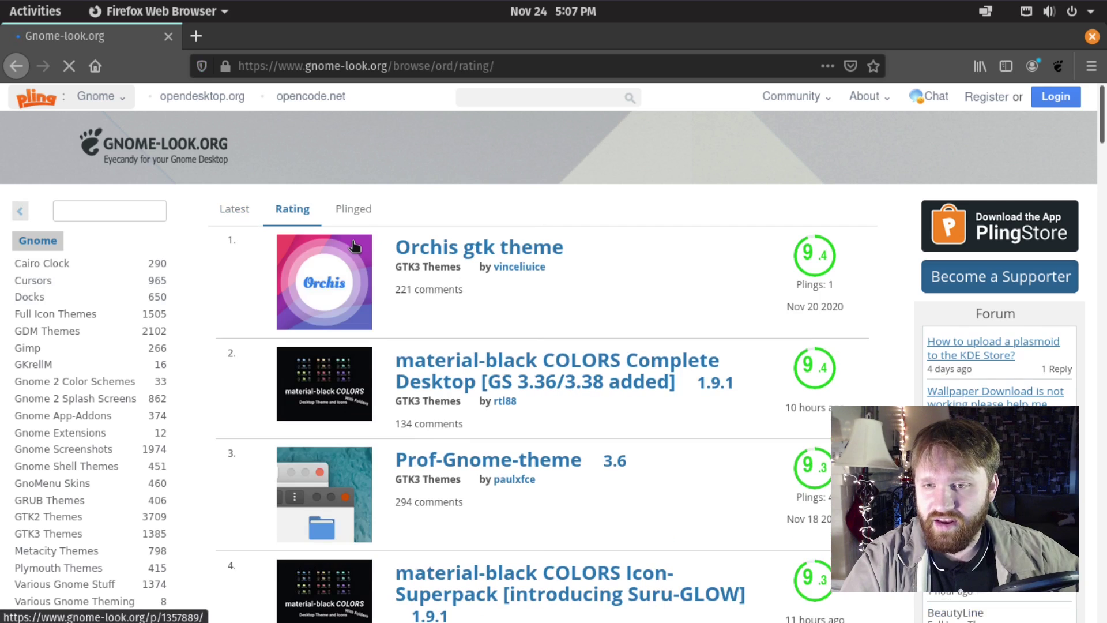
Step: Open the Prof-Gnome-theme page and inspect its enlarged screenshot
{"action": "left_click", "coordinate": [520, 459]}
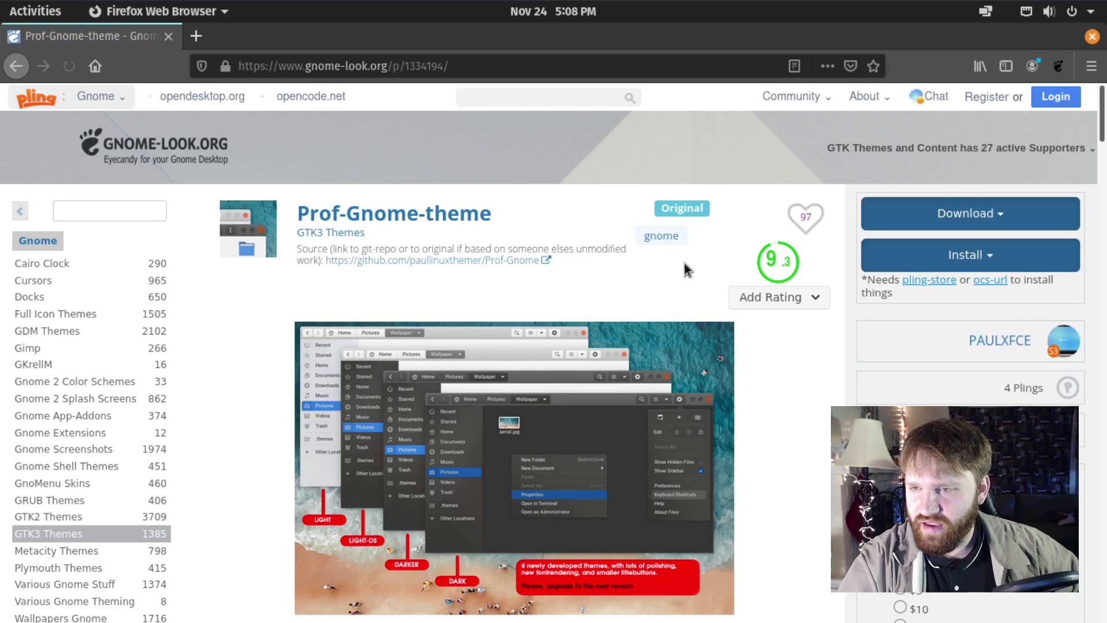
{"action": "left_click", "coordinate": [987, 222]}
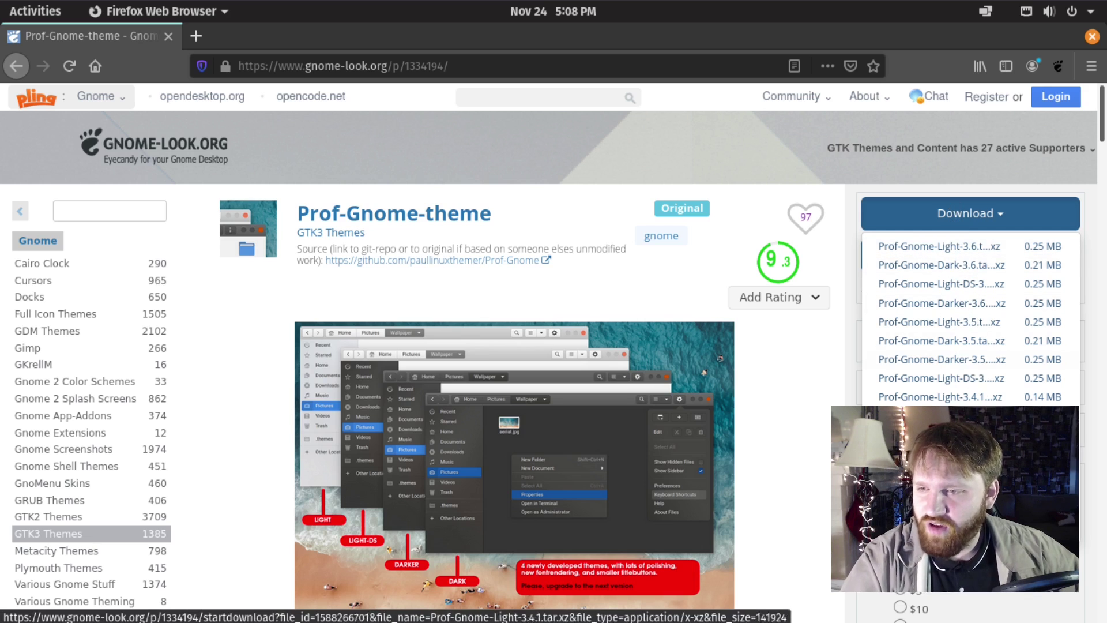
{"action": "left_click", "coordinate": [717, 204]}
{"action": "scroll", "coordinate": [659, 277], "scroll_direction": "down", "scroll_amount": 10}
{"action": "scroll", "coordinate": [486, 363], "scroll_direction": "down", "scroll_amount": 5}
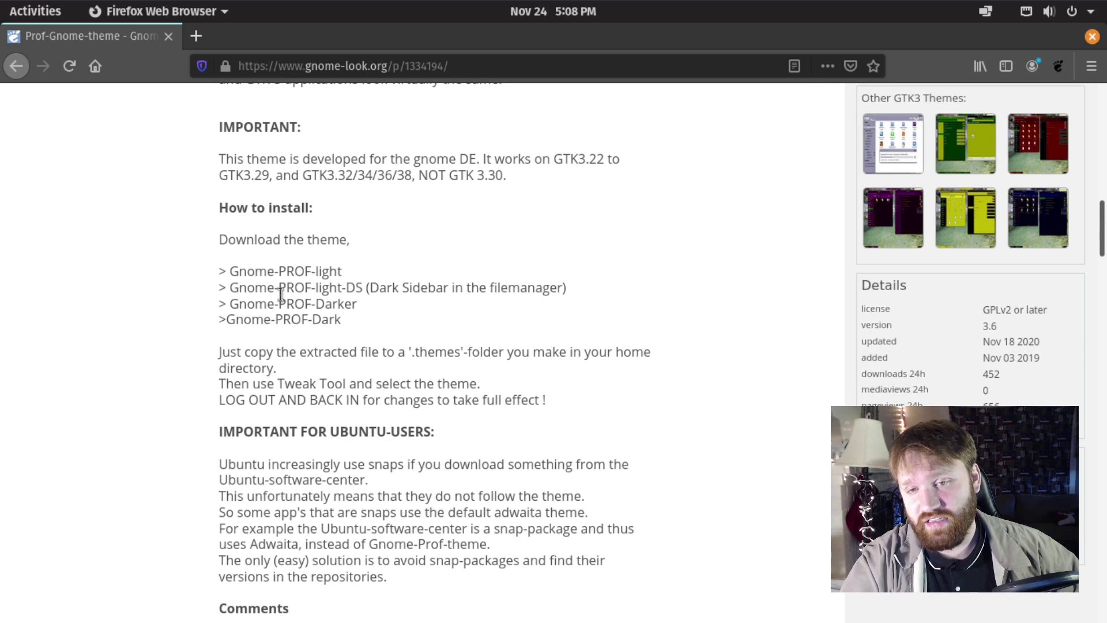
{"action": "scroll", "coordinate": [541, 372], "scroll_direction": "up", "scroll_amount": 3}
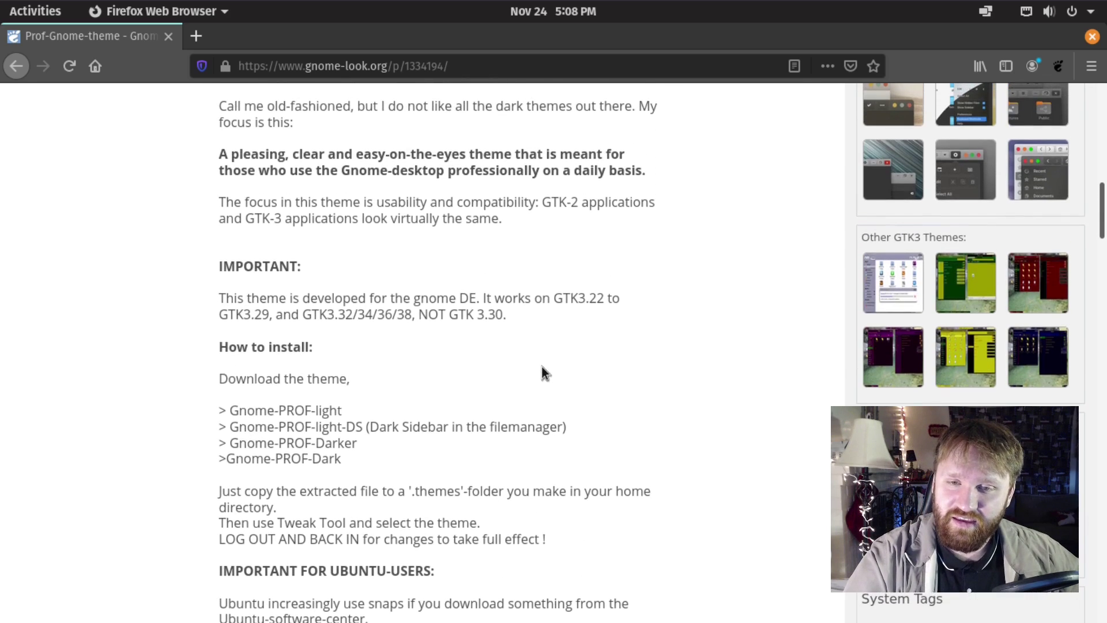
{"action": "scroll", "coordinate": [505, 383], "scroll_direction": "up", "scroll_amount": 9}
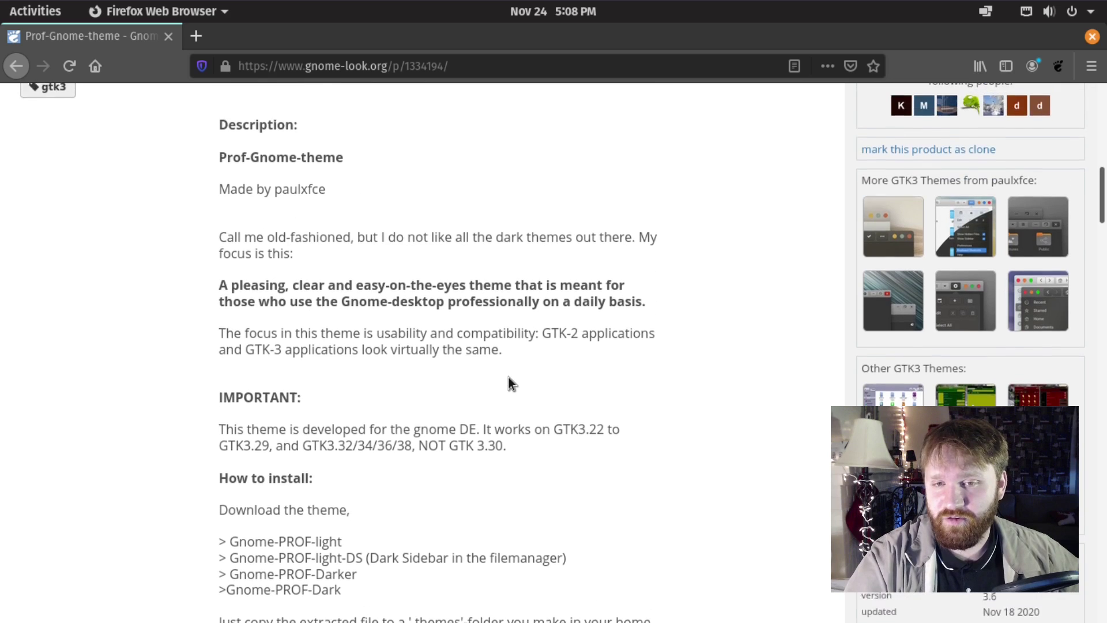
{"action": "scroll", "coordinate": [624, 346], "scroll_direction": "up", "scroll_amount": 8}
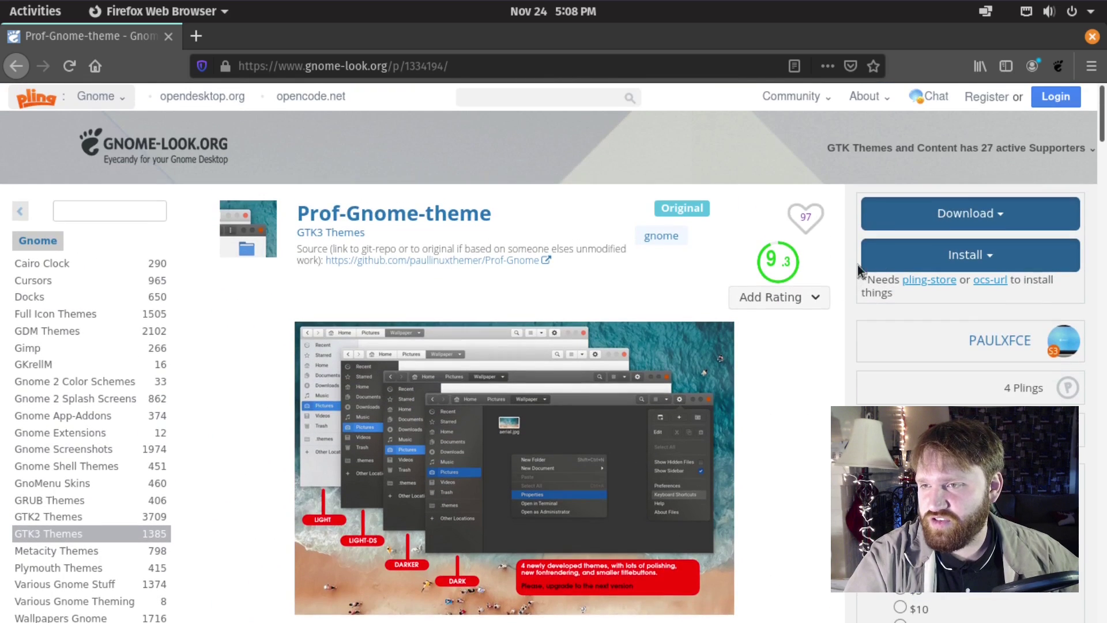
{"action": "left_click", "coordinate": [405, 444]}
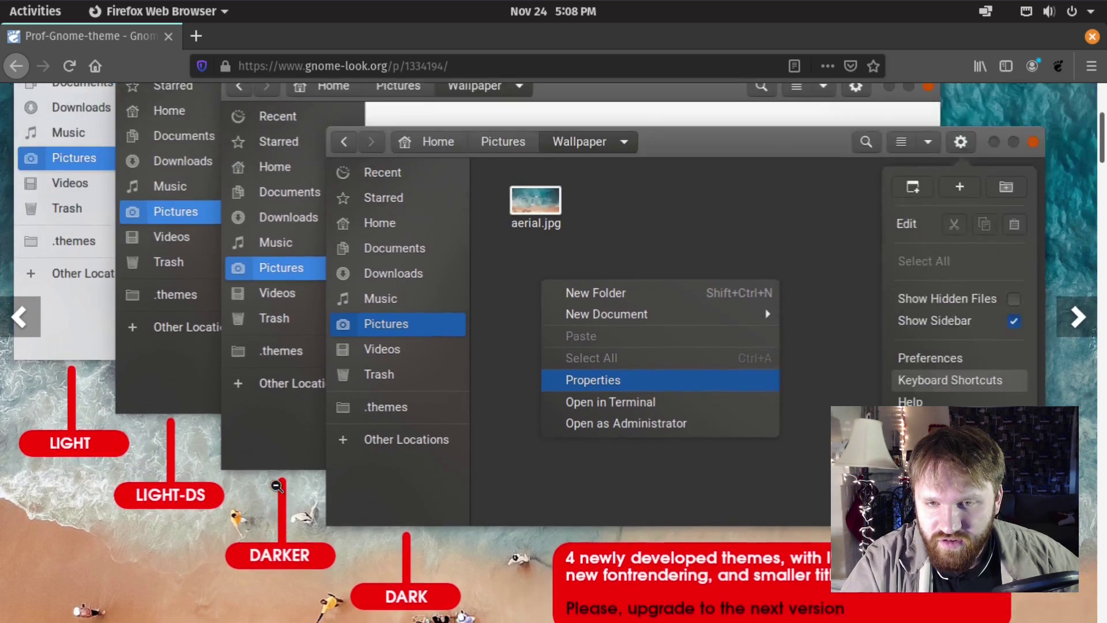
{"action": "left_click", "coordinate": [277, 486]}
{"action": "left_click", "coordinate": [79, 444]}
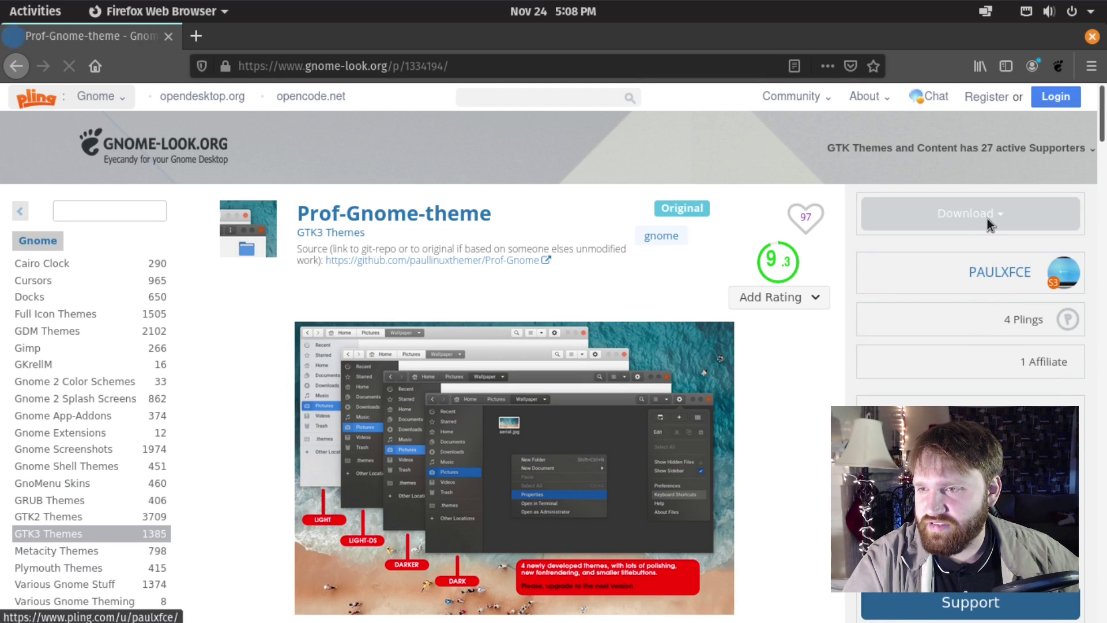
Step: Download Prof-Gnome-Light-3.6 (0.25 MB) and open it in Archive Manager
{"action": "left_click", "coordinate": [993, 221]}
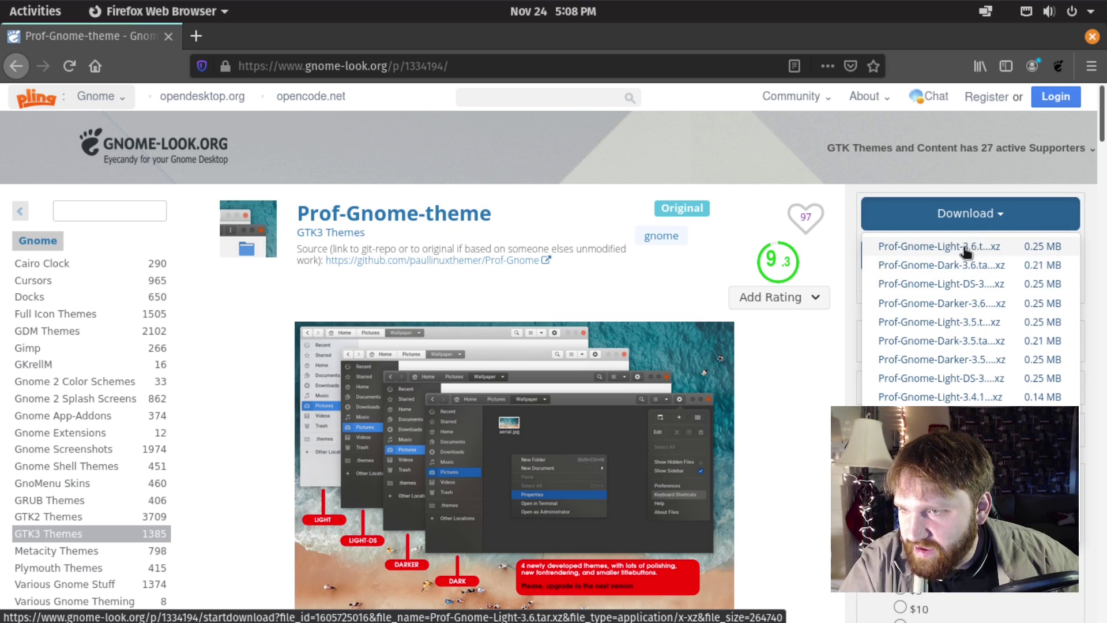
{"action": "left_click", "coordinate": [963, 247]}
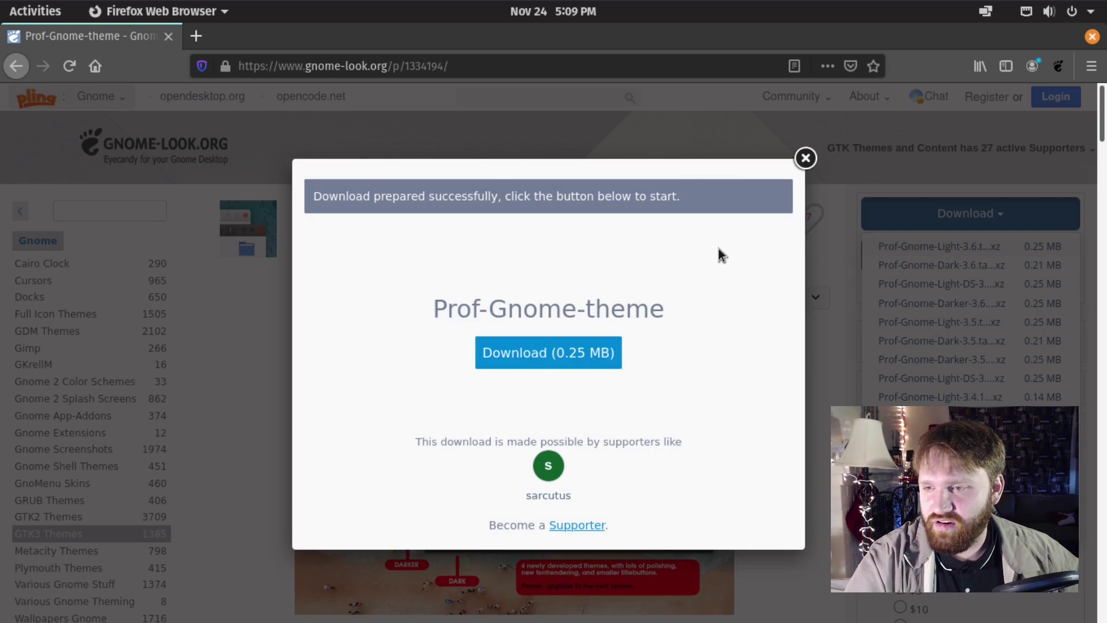
{"action": "left_click", "coordinate": [574, 358]}
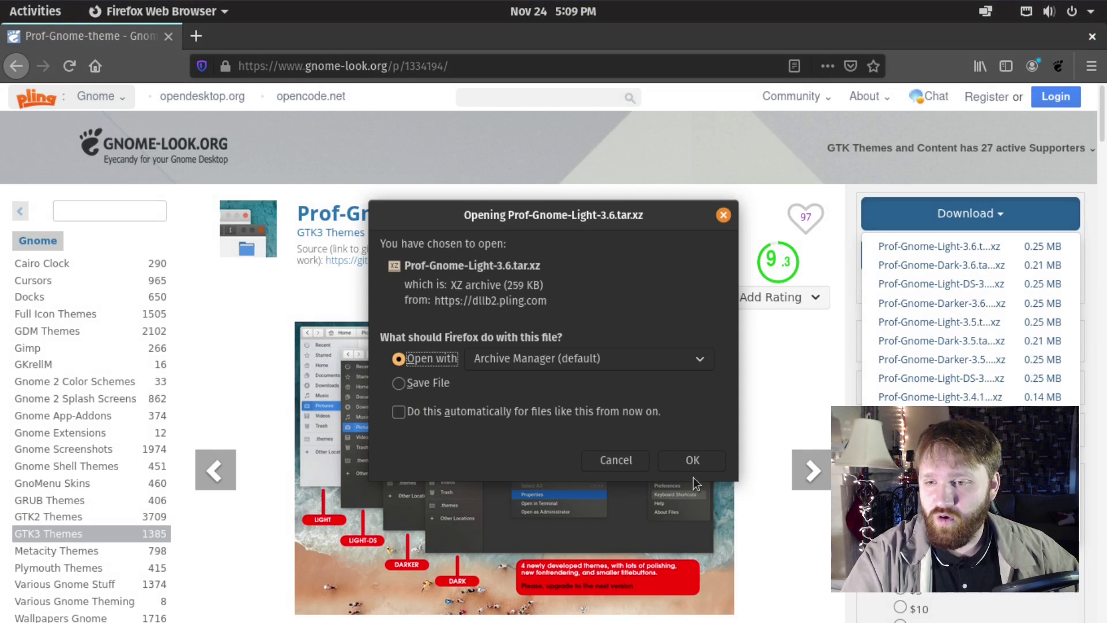
{"action": "left_click", "coordinate": [692, 460]}
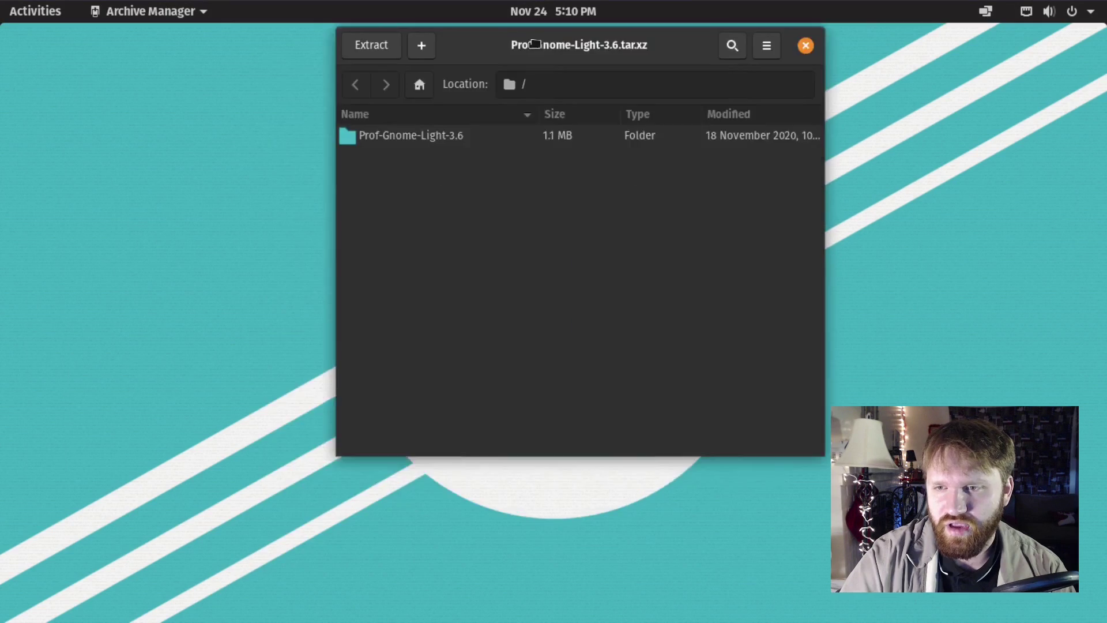
Step: Extract the Prof-Gnome-Light-3.6 archive into the home folder's .themes directory
{"action": "left_click_drag", "start_coordinate": [535, 45], "coordinate": [469, 88]}
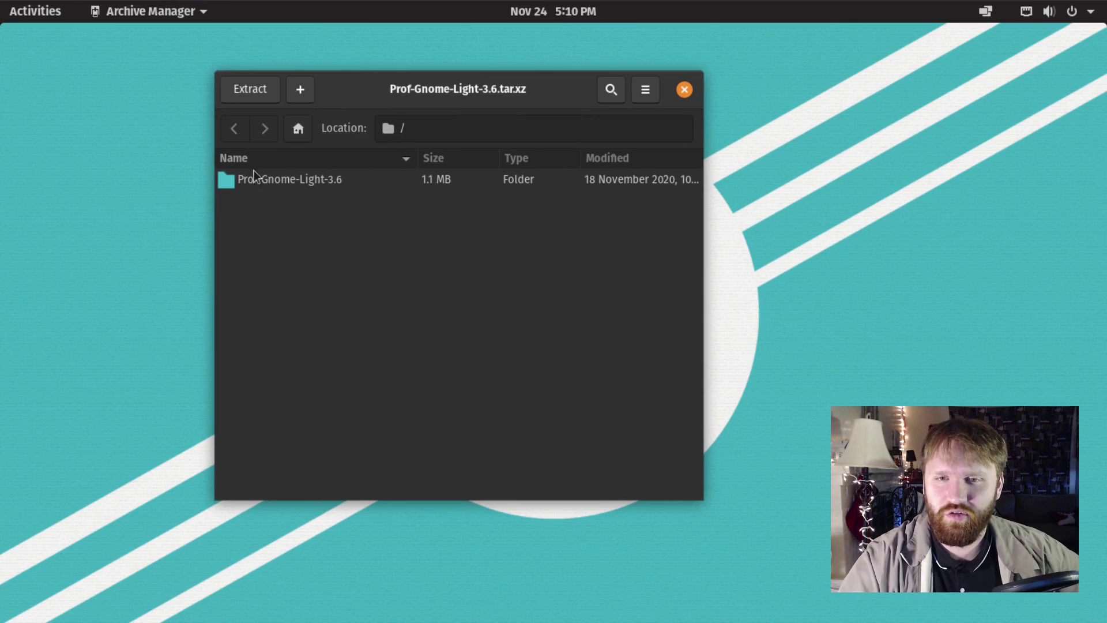
{"action": "left_click", "coordinate": [250, 89]}
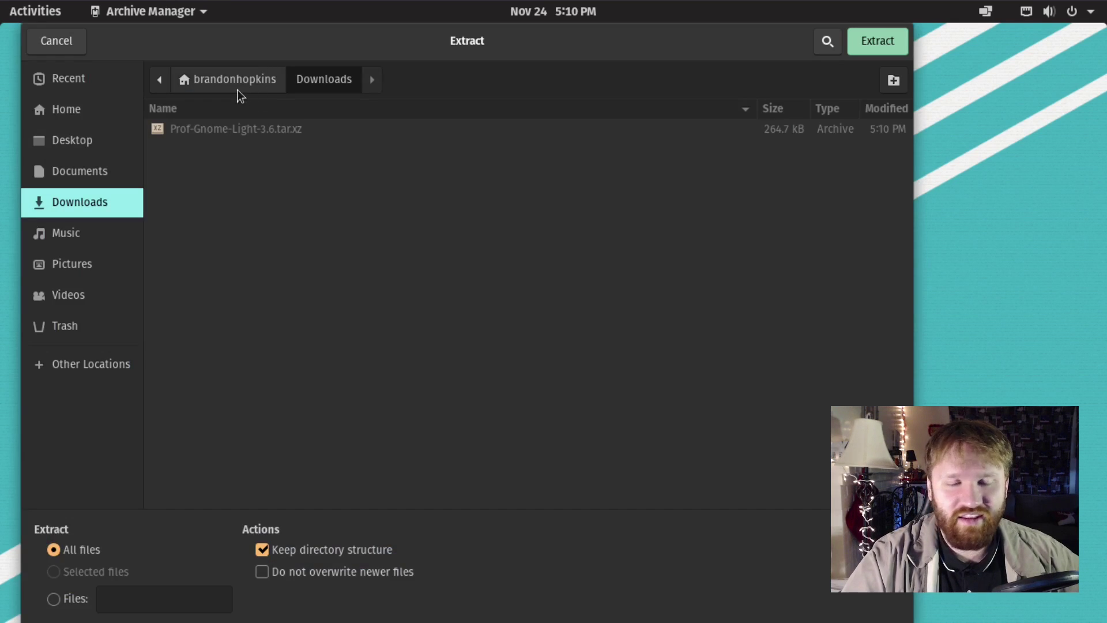
{"action": "left_click", "coordinate": [208, 87]}
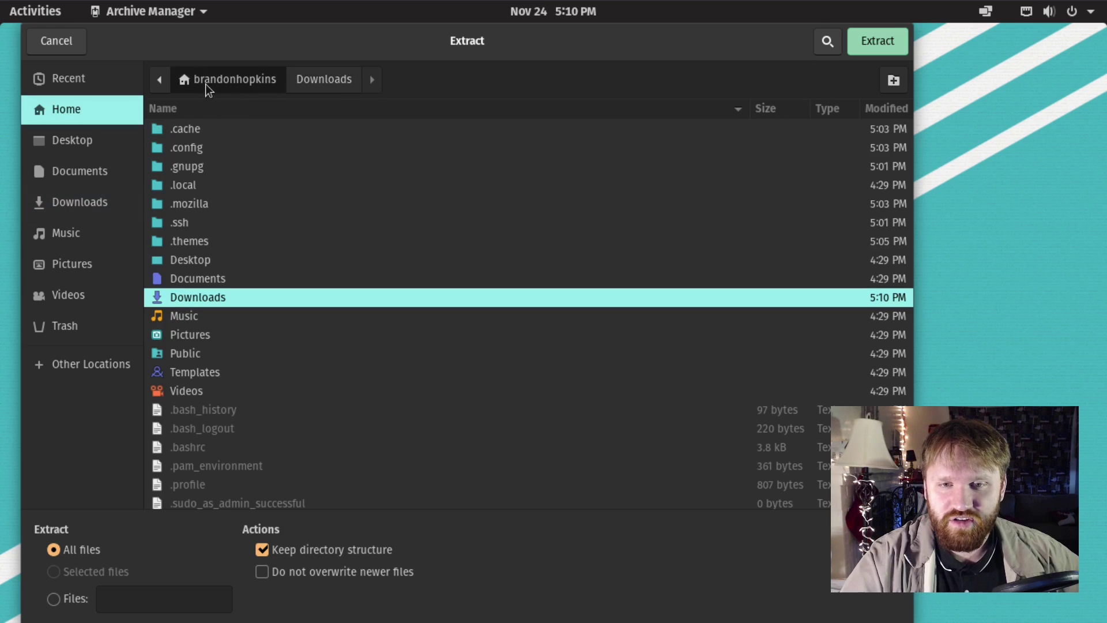
{"action": "double_click", "coordinate": [179, 243]}
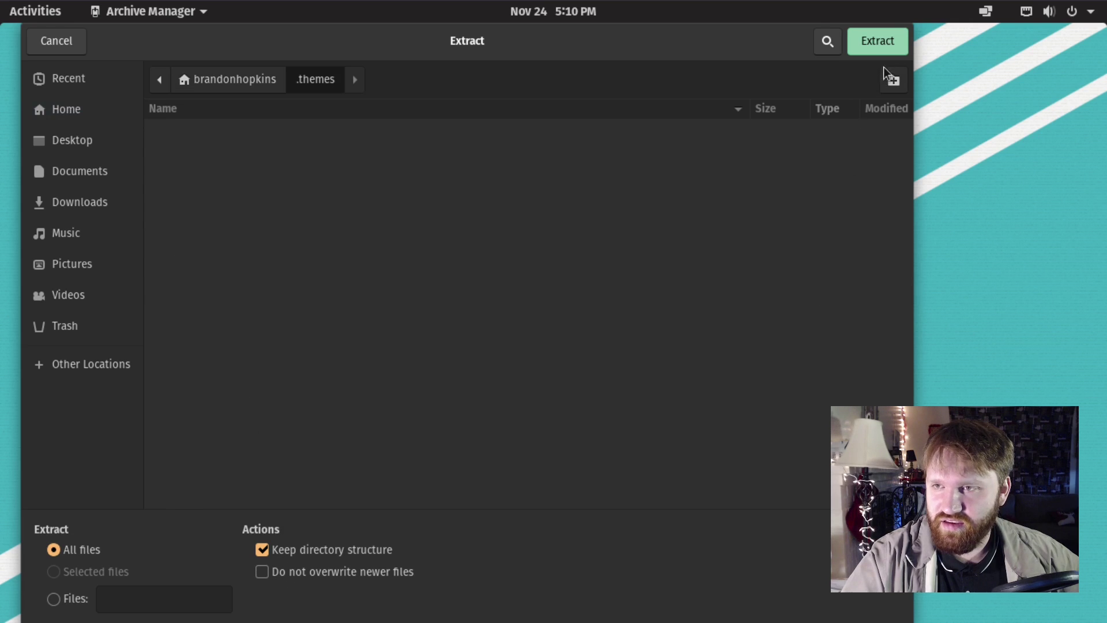
{"action": "left_click", "coordinate": [880, 41]}
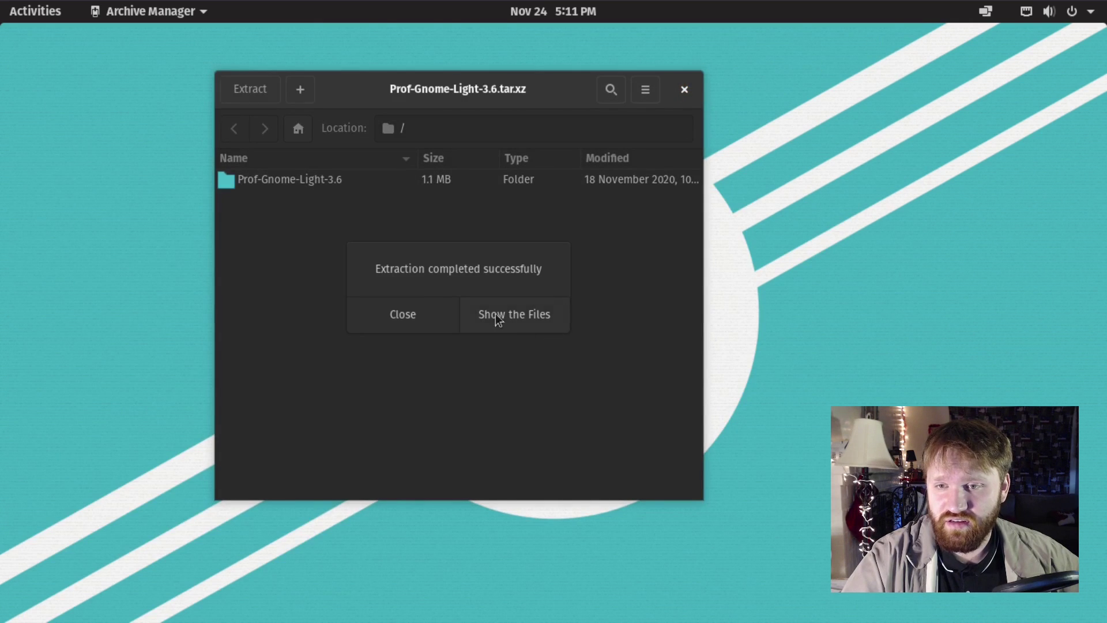
Step: Check the extracted theme folder in Files, then close Files and Archive Manager
{"action": "left_click", "coordinate": [507, 316]}
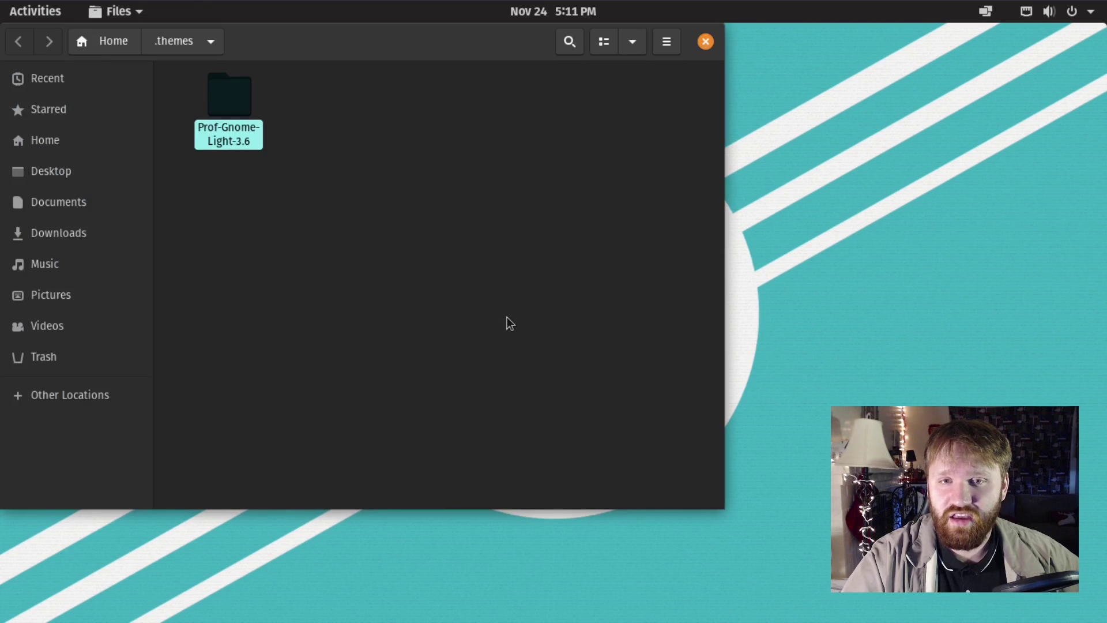
{"action": "left_click", "coordinate": [198, 153]}
{"action": "left_click", "coordinate": [705, 41]}
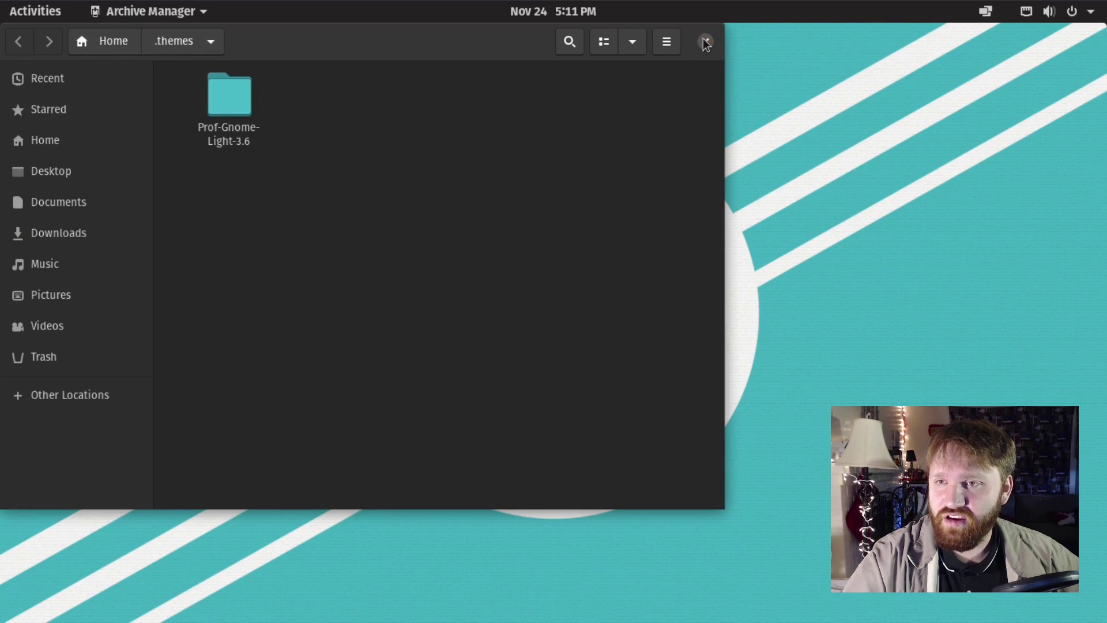
{"action": "left_click", "coordinate": [685, 90]}
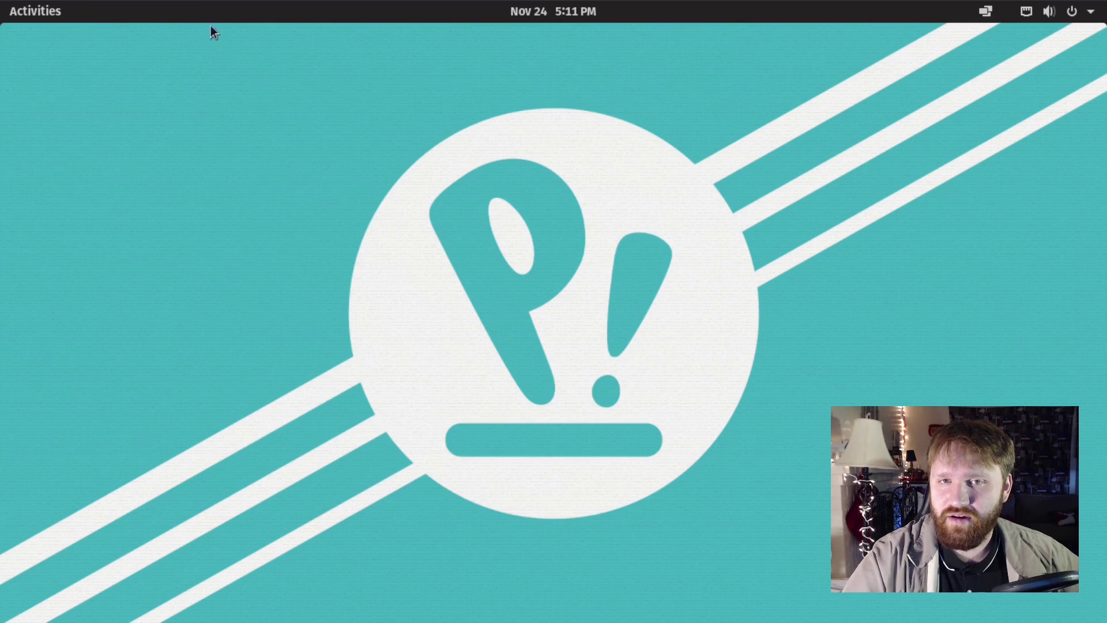
Step: Launch GNOME Tweaks from the overview and move its window up and left
{"action": "left_click", "coordinate": [48, 19]}
{"action": "type", "text": "tw"}
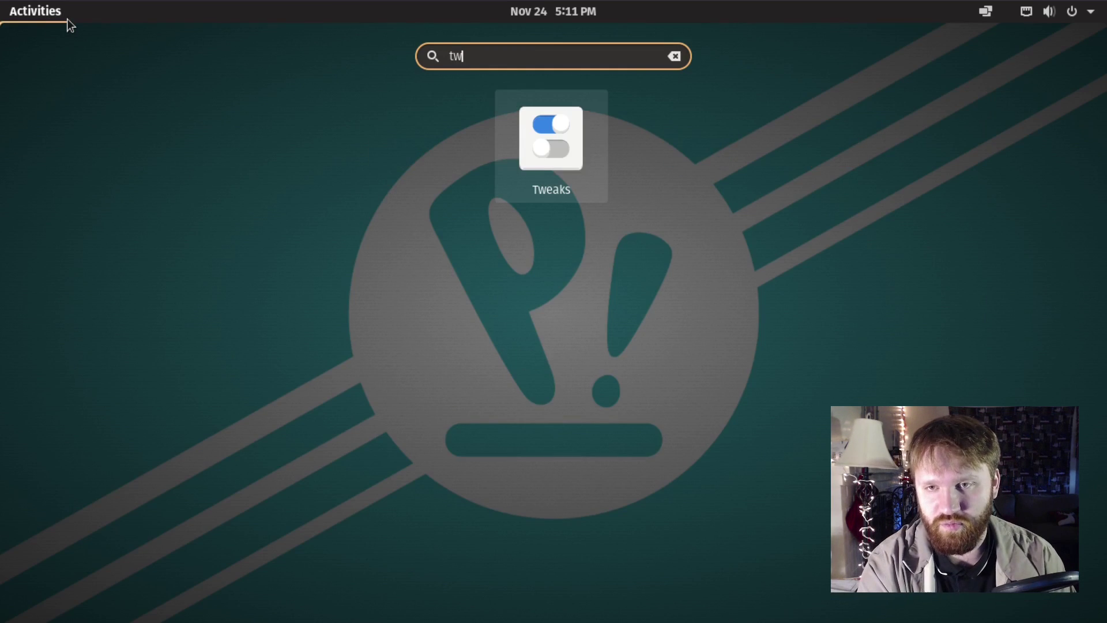
{"action": "key", "text": "Return"}
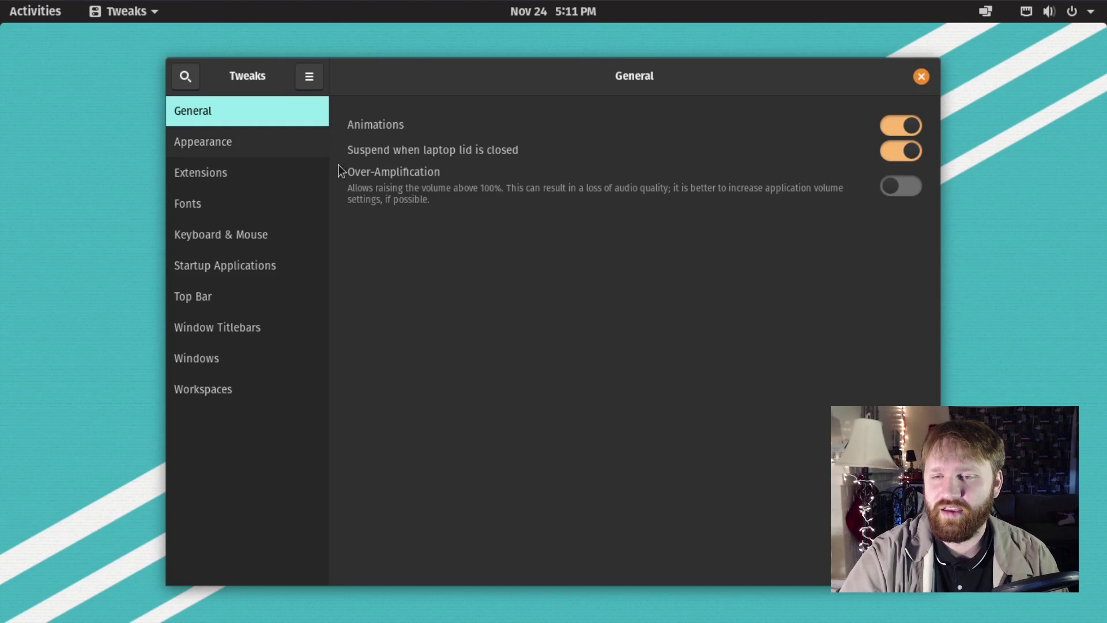
{"action": "left_click_drag", "start_coordinate": [615, 85], "coordinate": [506, 75]}
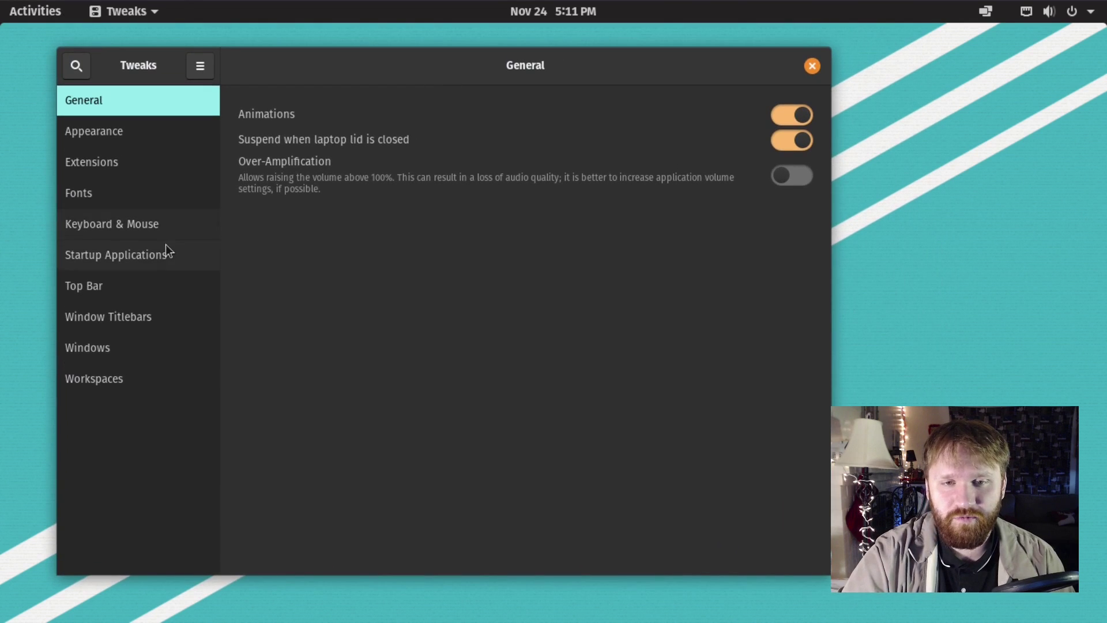
{"action": "left_click_drag", "start_coordinate": [268, 72], "coordinate": [238, 67]}
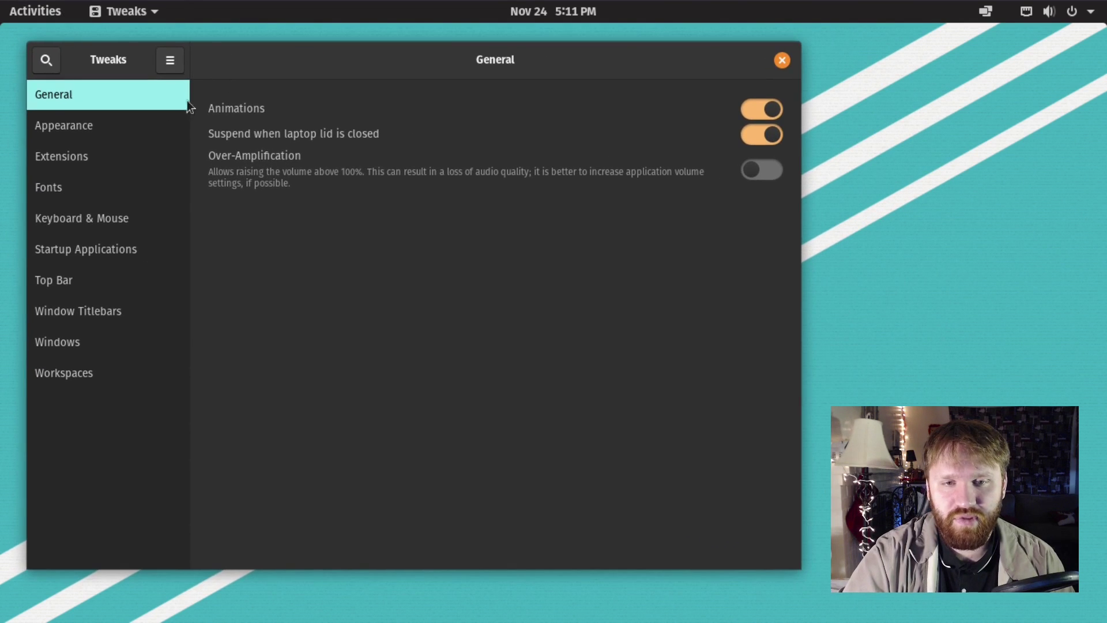
Step: In Appearance, set both Shell and Applications themes to Prof-Gnome-Light-3.6
{"action": "left_click", "coordinate": [80, 133]}
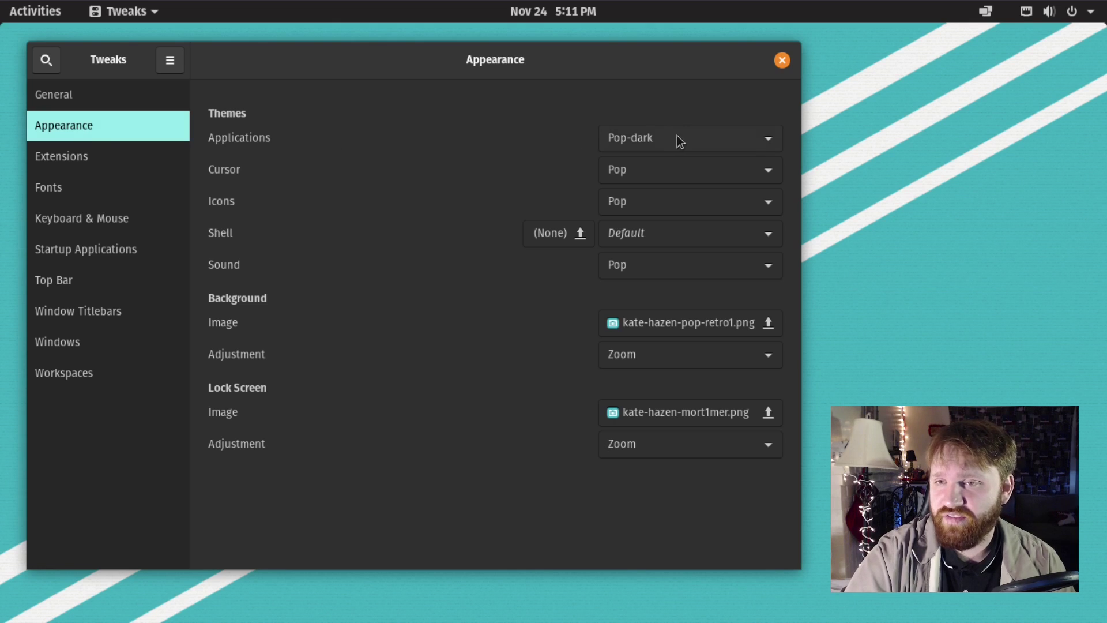
{"action": "left_click", "coordinate": [652, 247]}
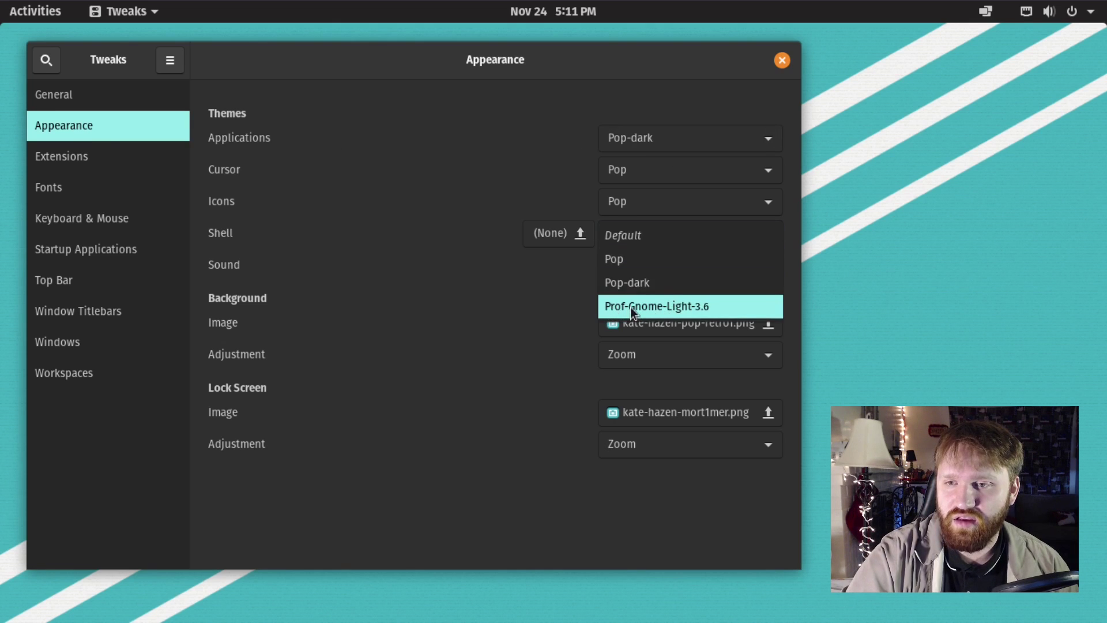
{"action": "left_click", "coordinate": [663, 307]}
{"action": "left_click", "coordinate": [674, 138]}
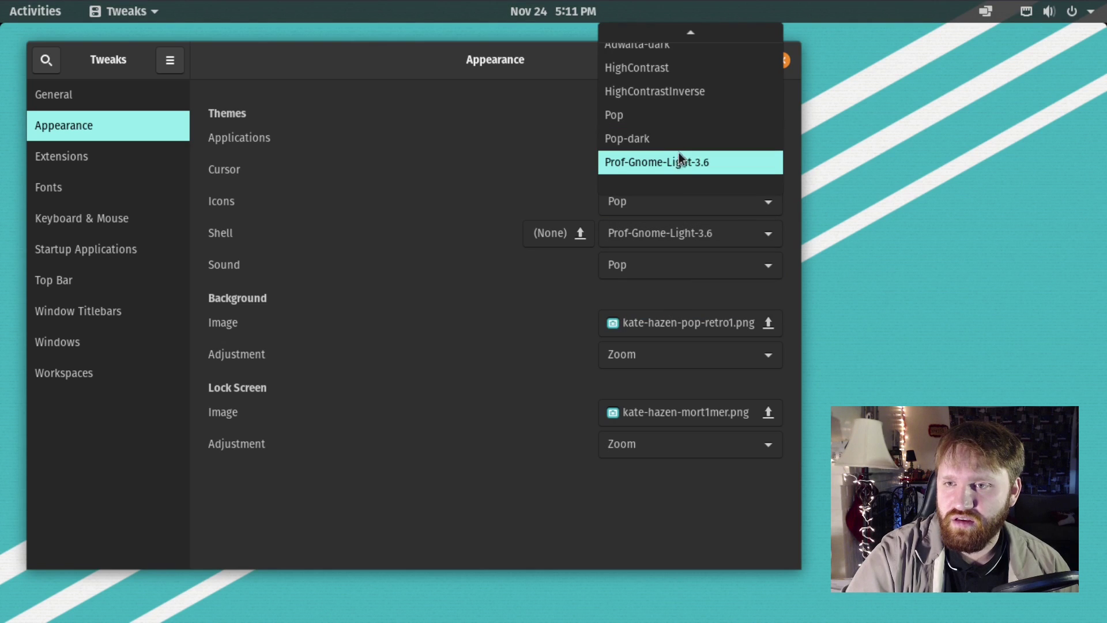
{"action": "left_click", "coordinate": [680, 164]}
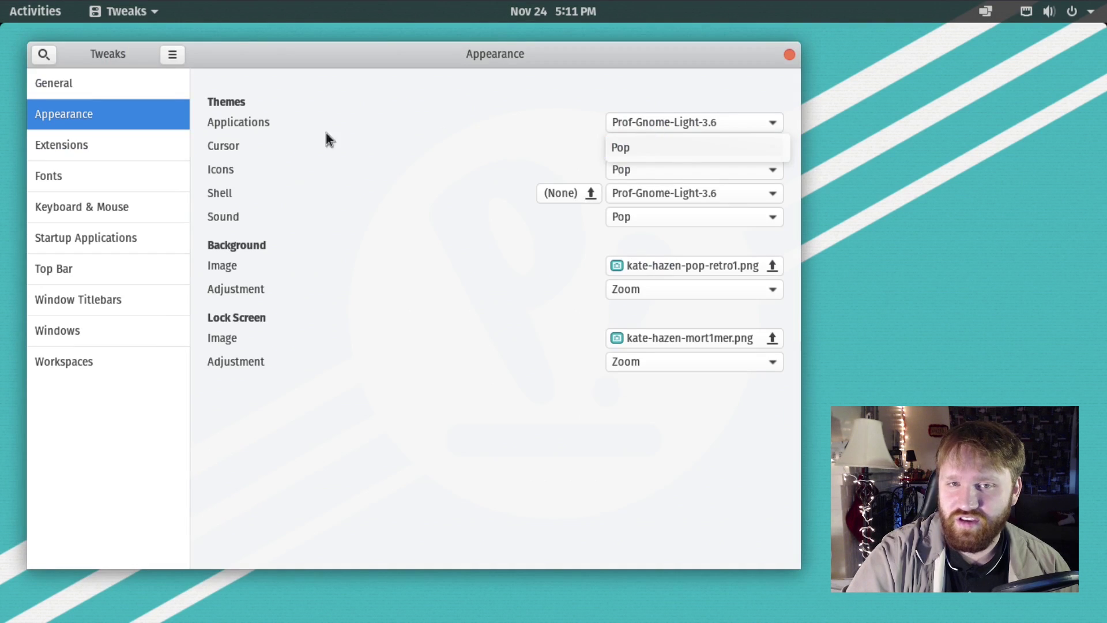
Step: Keep Pop as the cursor theme, close Tweaks, and return to the Activities overview
{"action": "left_click", "coordinate": [703, 147]}
{"action": "left_click", "coordinate": [676, 150]}
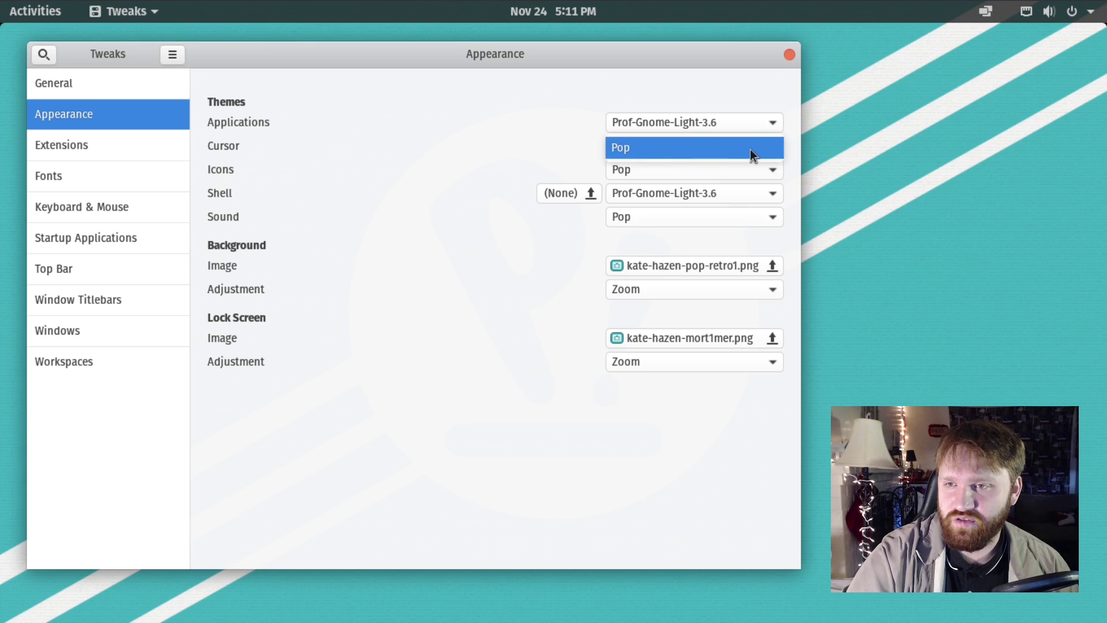
{"action": "left_click", "coordinate": [756, 150]}
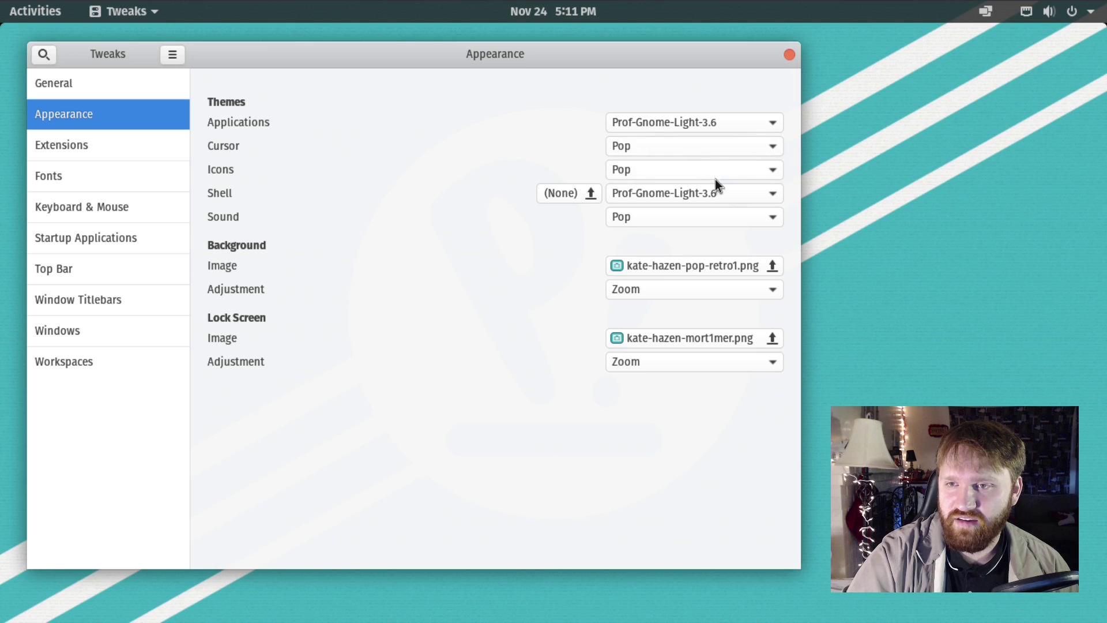
{"action": "left_click", "coordinate": [789, 54]}
{"action": "left_click", "coordinate": [47, 17]}
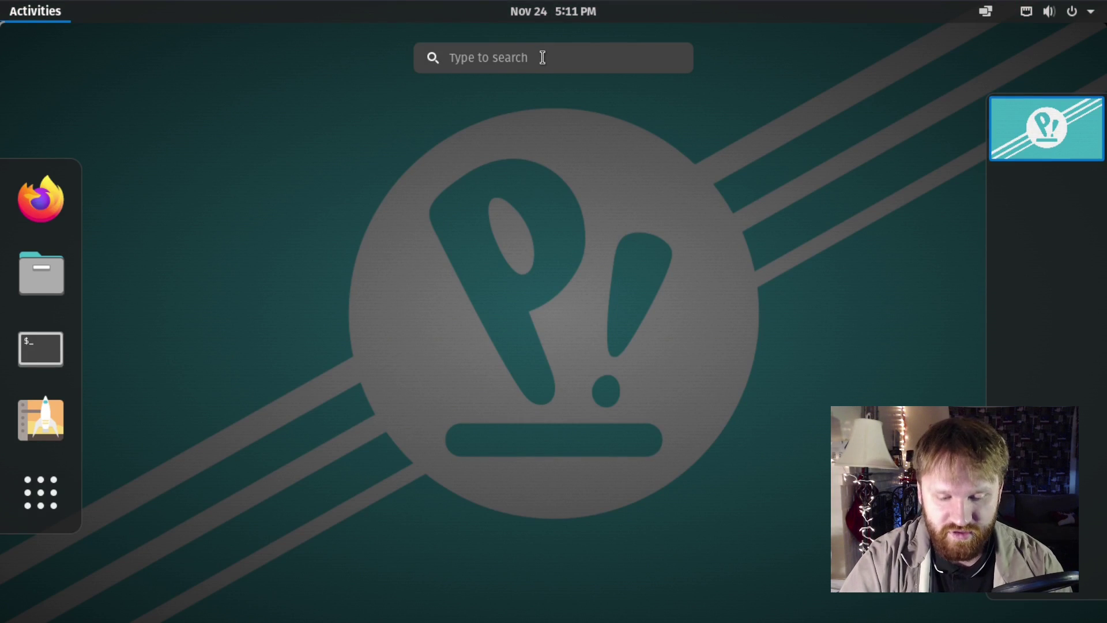
{"action": "left_click", "coordinate": [963, 82]}
{"action": "left_click", "coordinate": [1091, 12]}
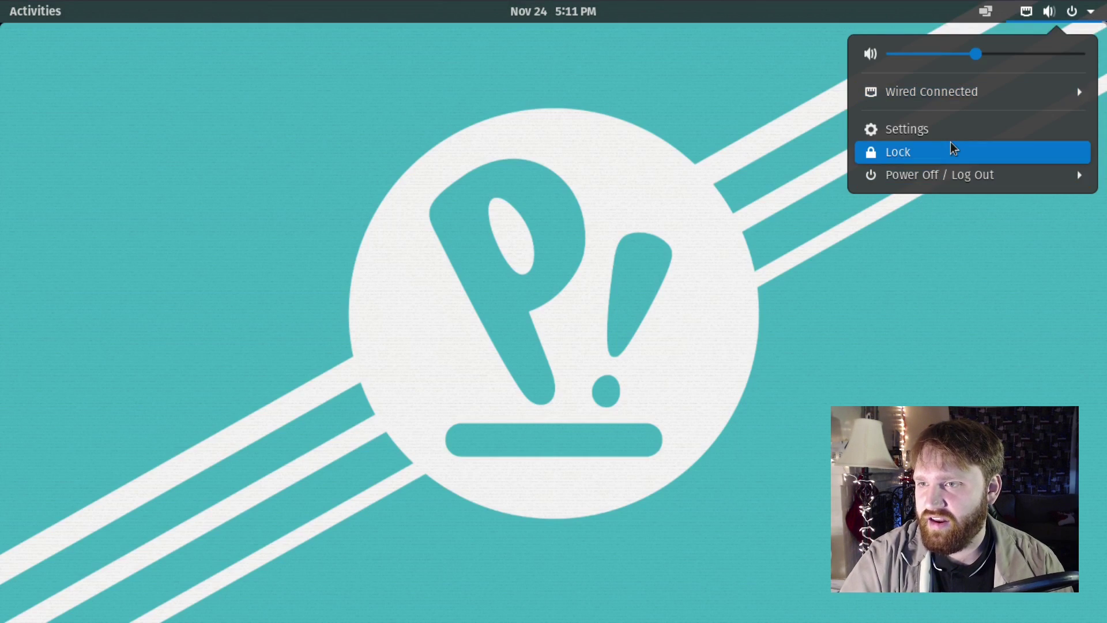
{"action": "left_click", "coordinate": [677, 347]}
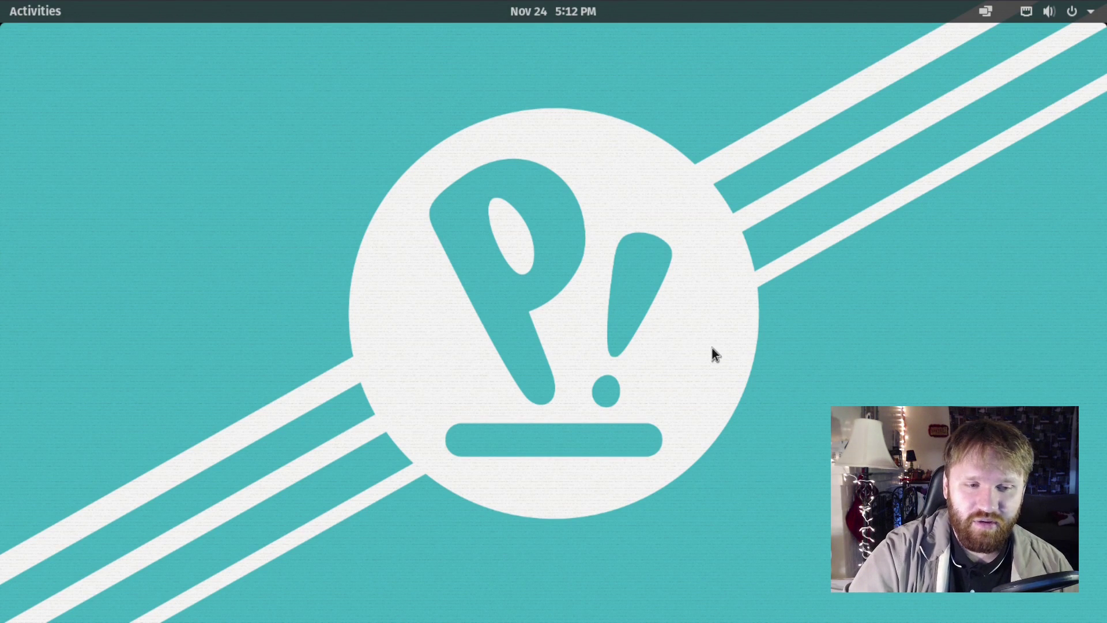
{"action": "left_click", "coordinate": [47, 18]}
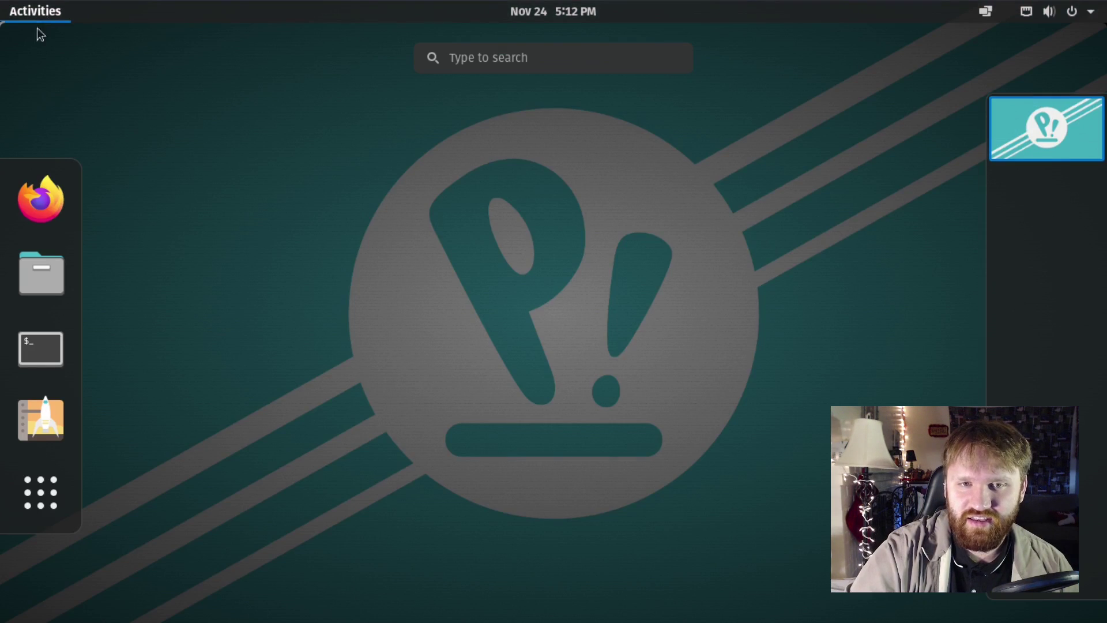
{"action": "left_click", "coordinate": [41, 280]}
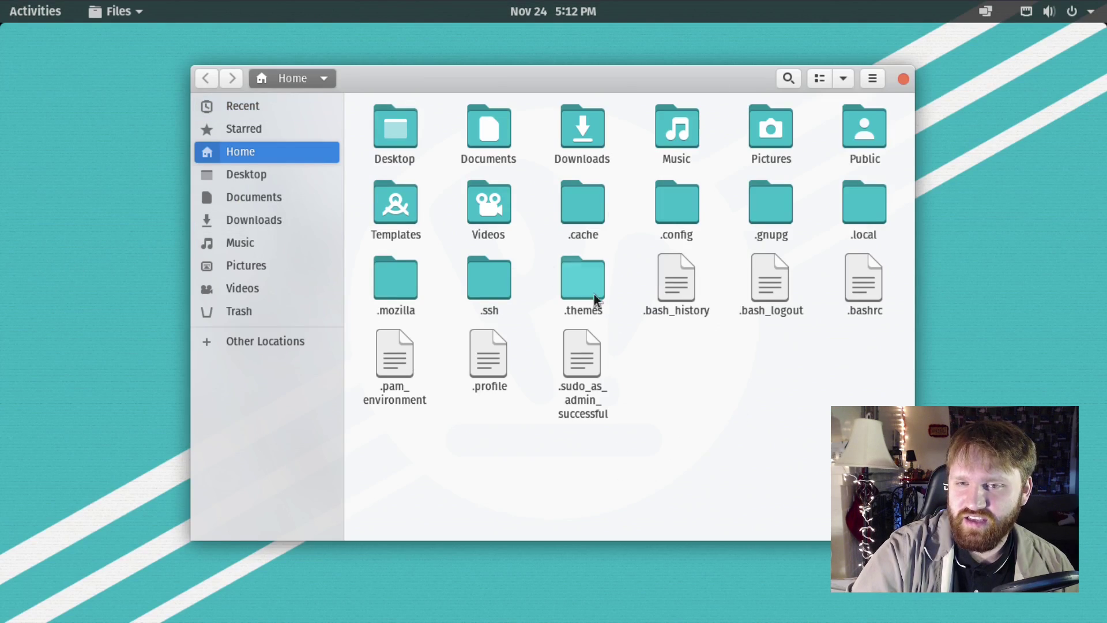
{"action": "left_click", "coordinate": [273, 219]}
{"action": "left_click", "coordinate": [268, 242]}
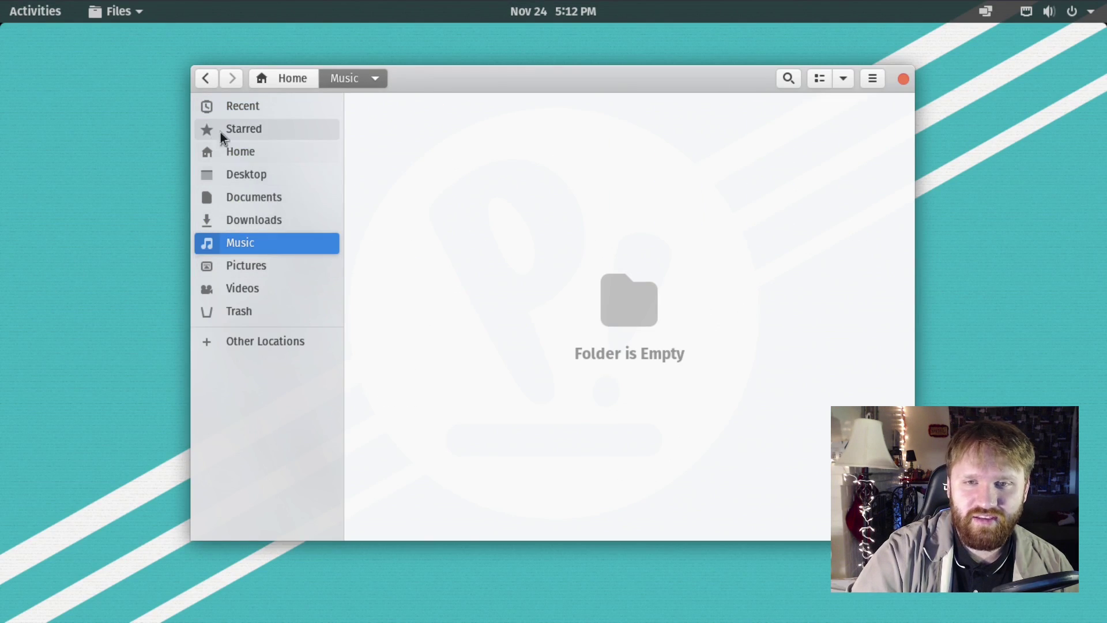
{"action": "left_click", "coordinate": [271, 128]}
{"action": "left_click", "coordinate": [278, 105]}
{"action": "left_click", "coordinate": [274, 129]}
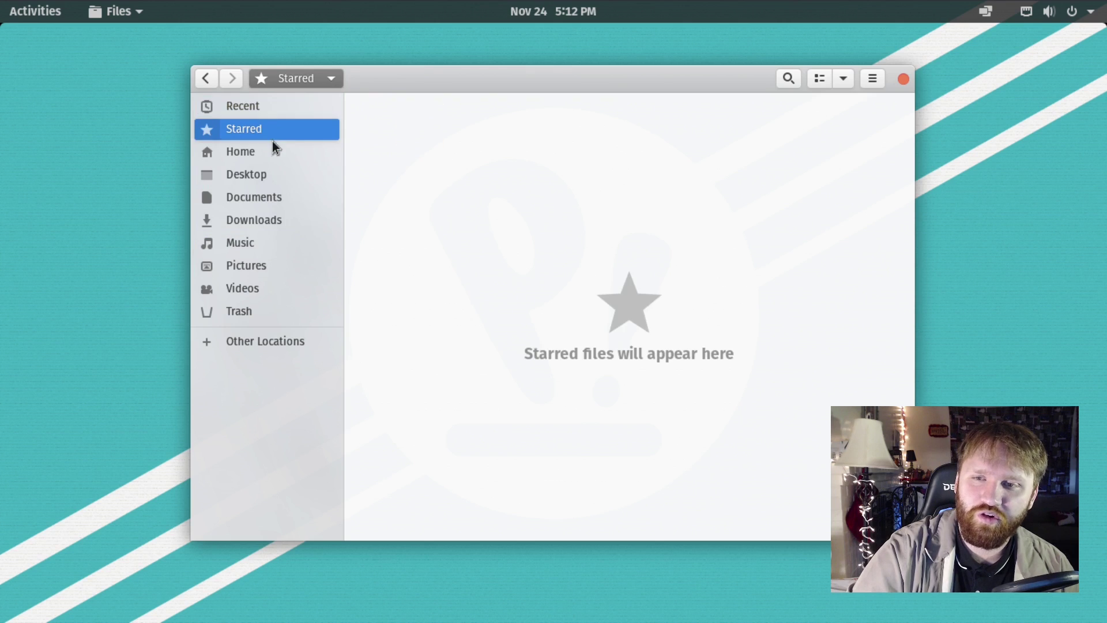
{"action": "left_click", "coordinate": [272, 153]}
{"action": "left_click", "coordinate": [277, 175]}
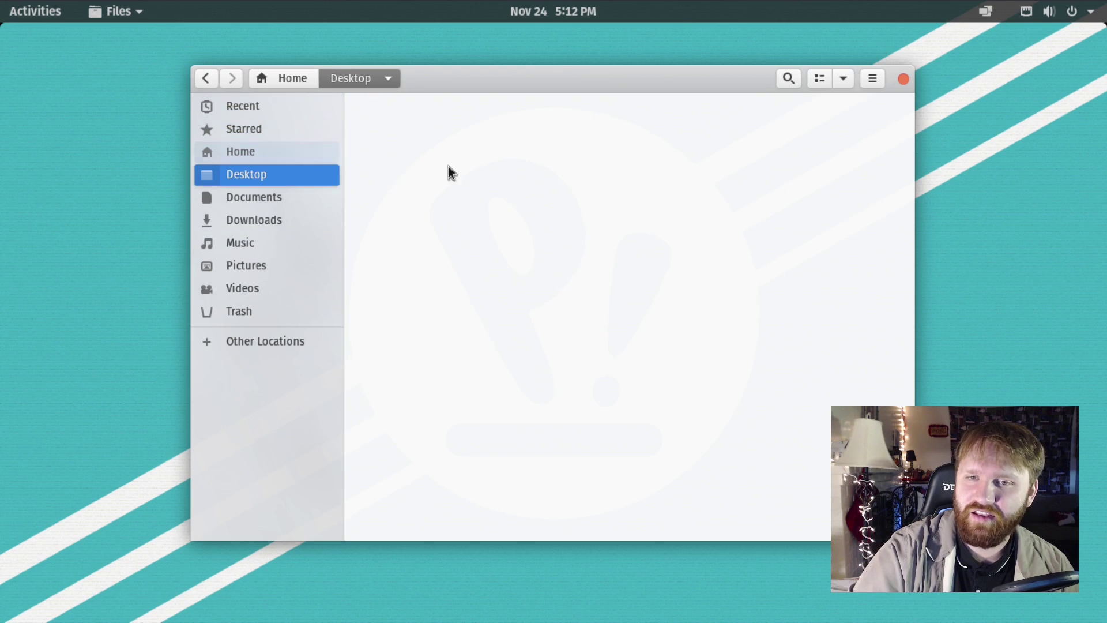
{"action": "left_click", "coordinate": [903, 79]}
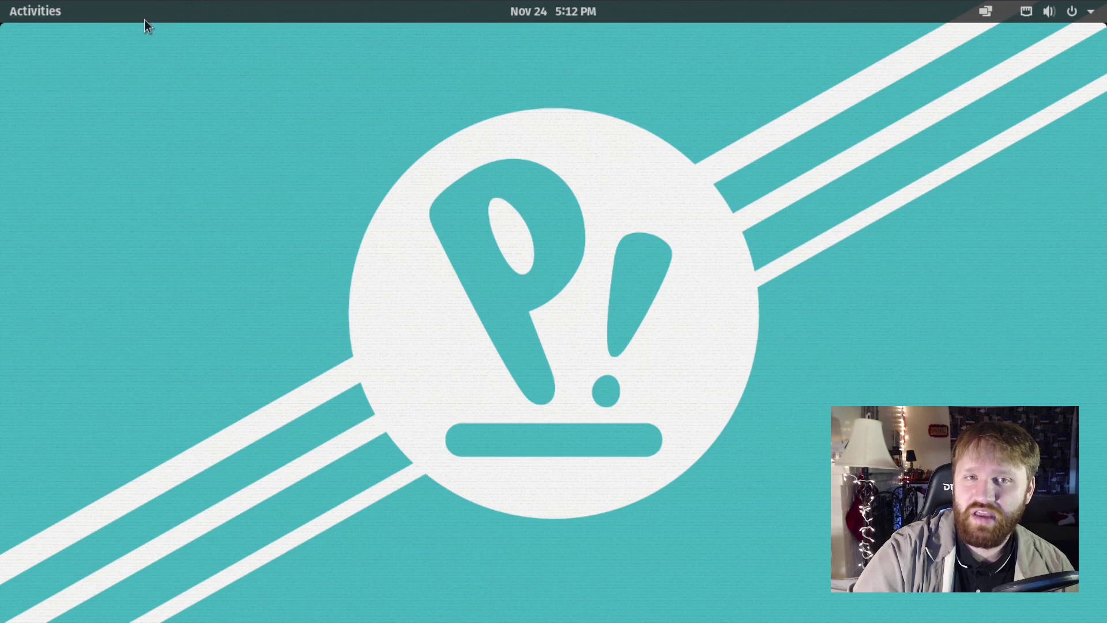
{"action": "left_click", "coordinate": [34, 14]}
{"action": "left_click", "coordinate": [13, 212]}
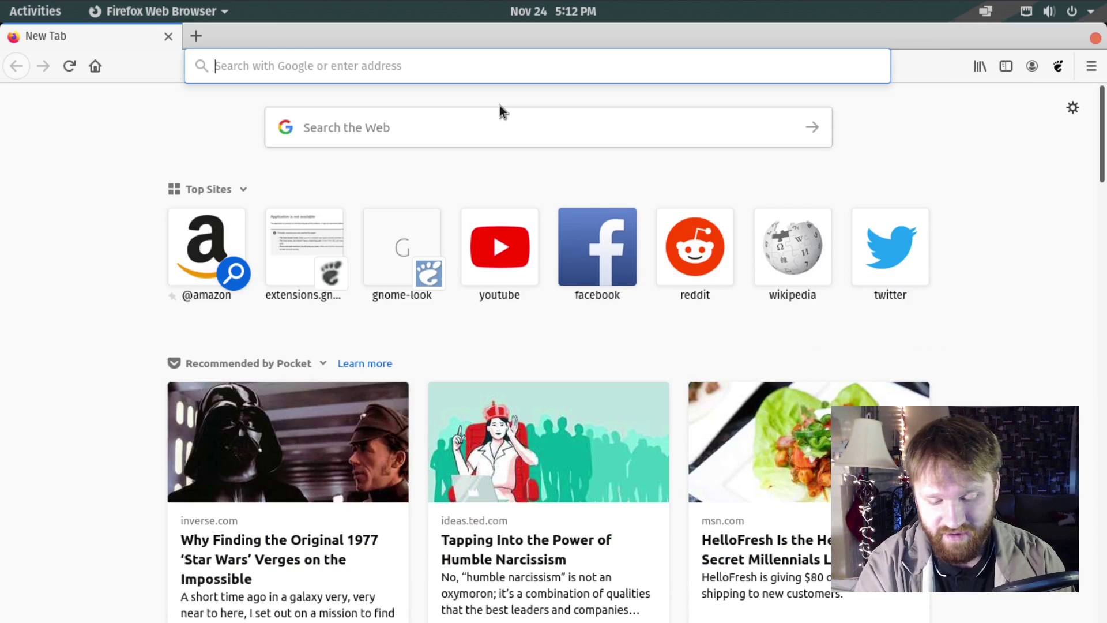
{"action": "type", "text": "extensions.gnome.org"}
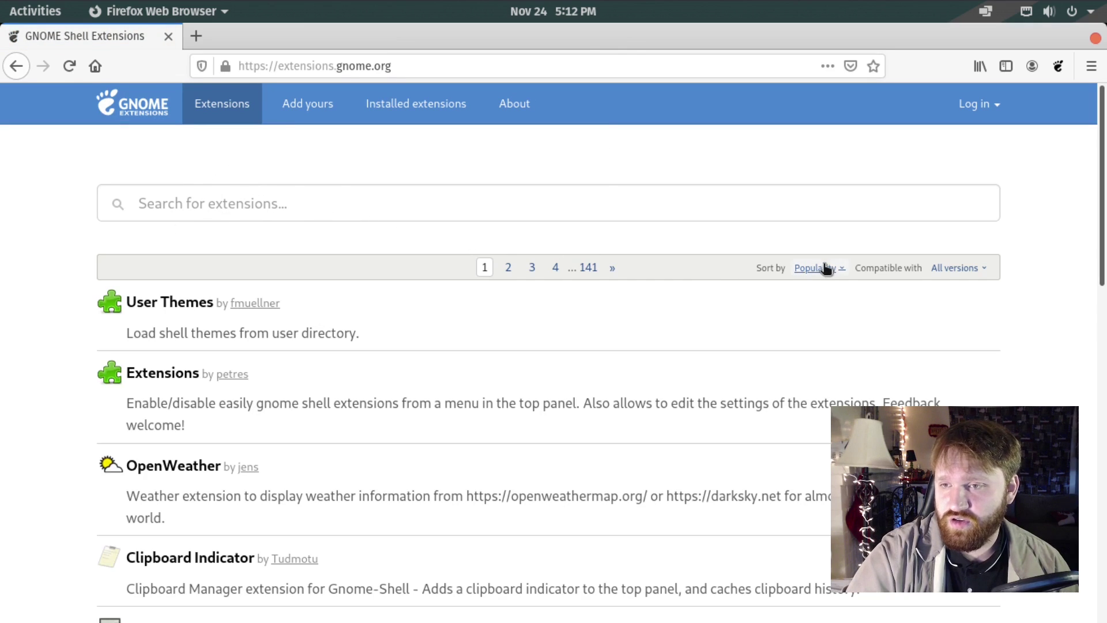
{"action": "scroll", "coordinate": [264, 322], "scroll_direction": "down", "scroll_amount": 3}
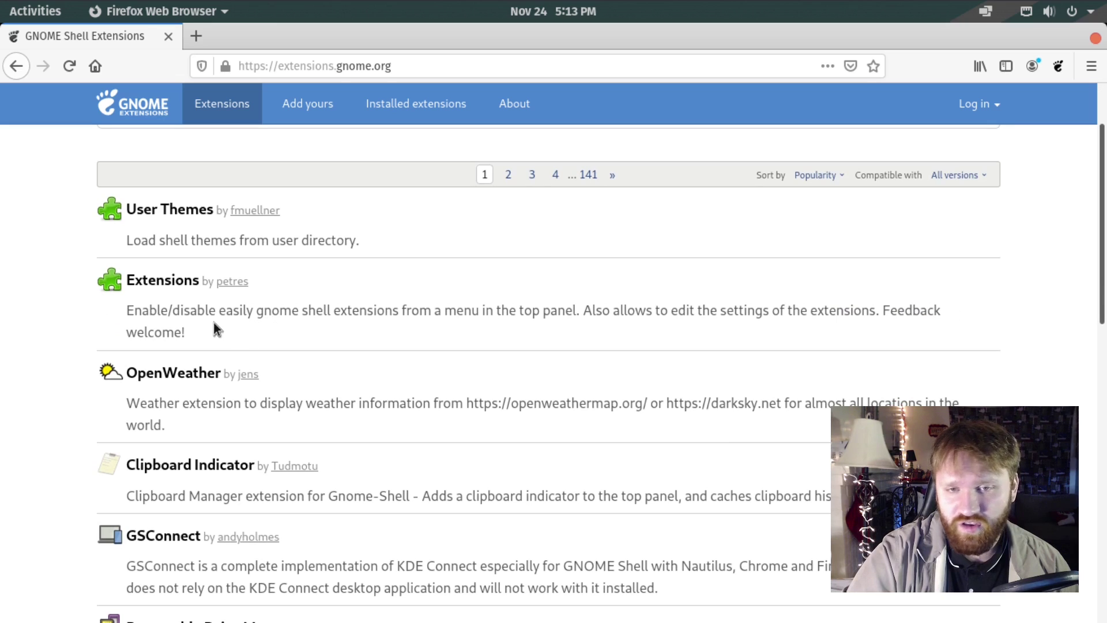
{"action": "scroll", "coordinate": [194, 262], "scroll_direction": "down", "scroll_amount": 6}
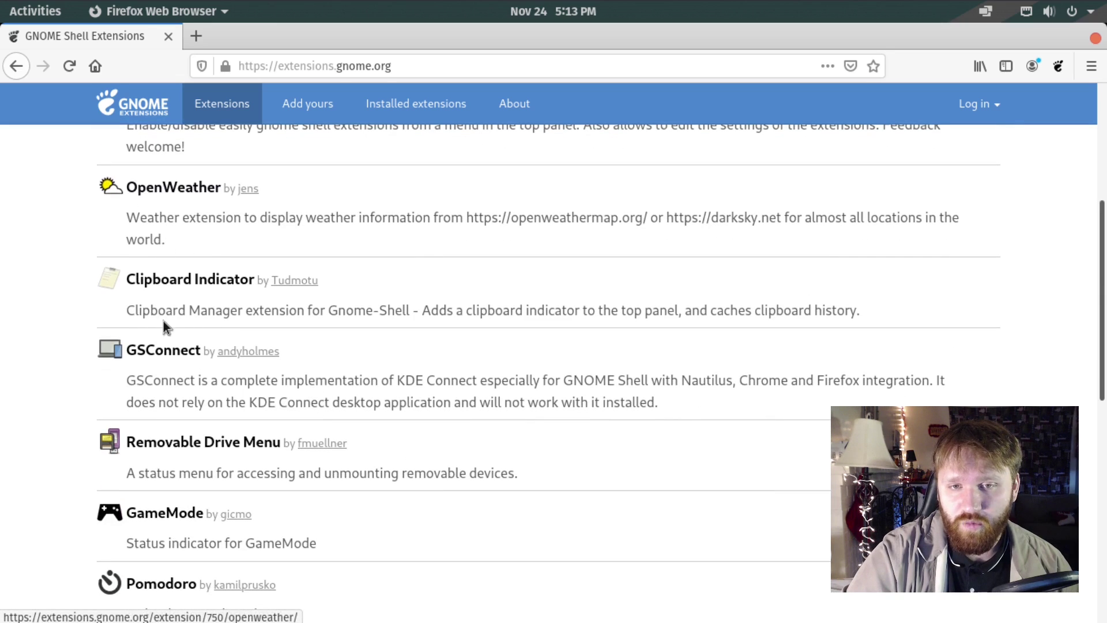
{"action": "scroll", "coordinate": [285, 507], "scroll_direction": "down", "scroll_amount": 10}
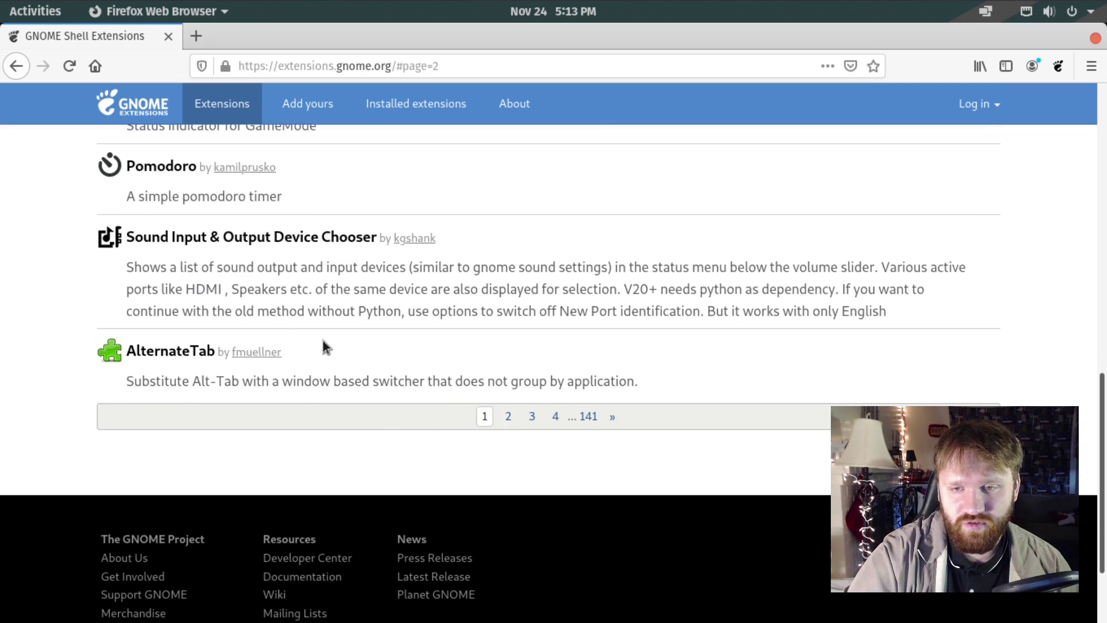
{"action": "scroll", "coordinate": [314, 326], "scroll_direction": "down", "scroll_amount": 1}
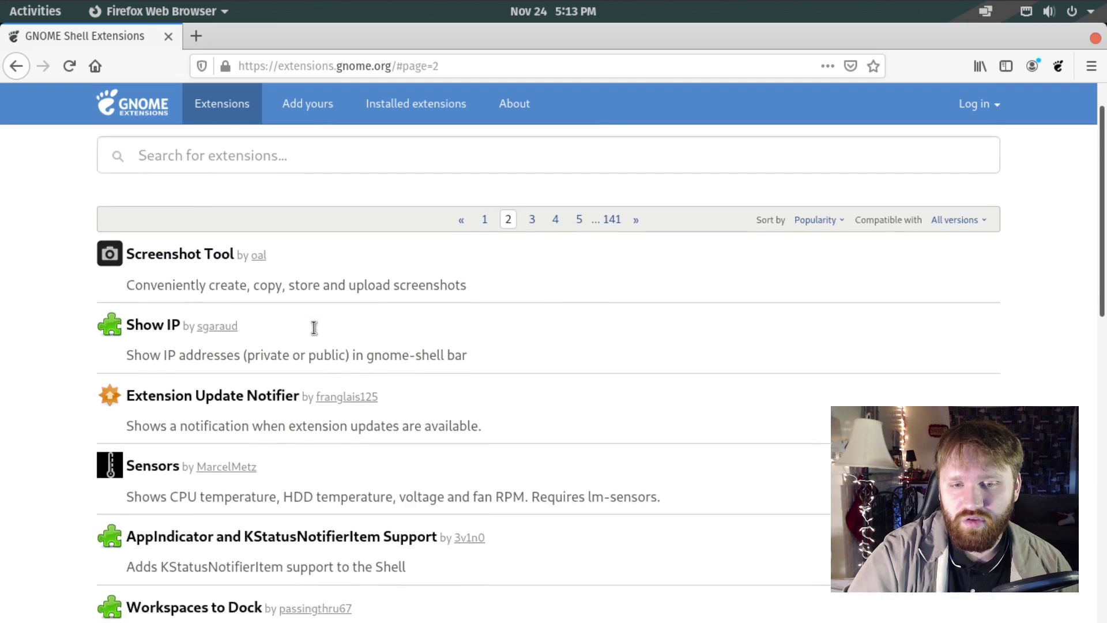
{"action": "scroll", "coordinate": [314, 328], "scroll_direction": "down", "scroll_amount": 2}
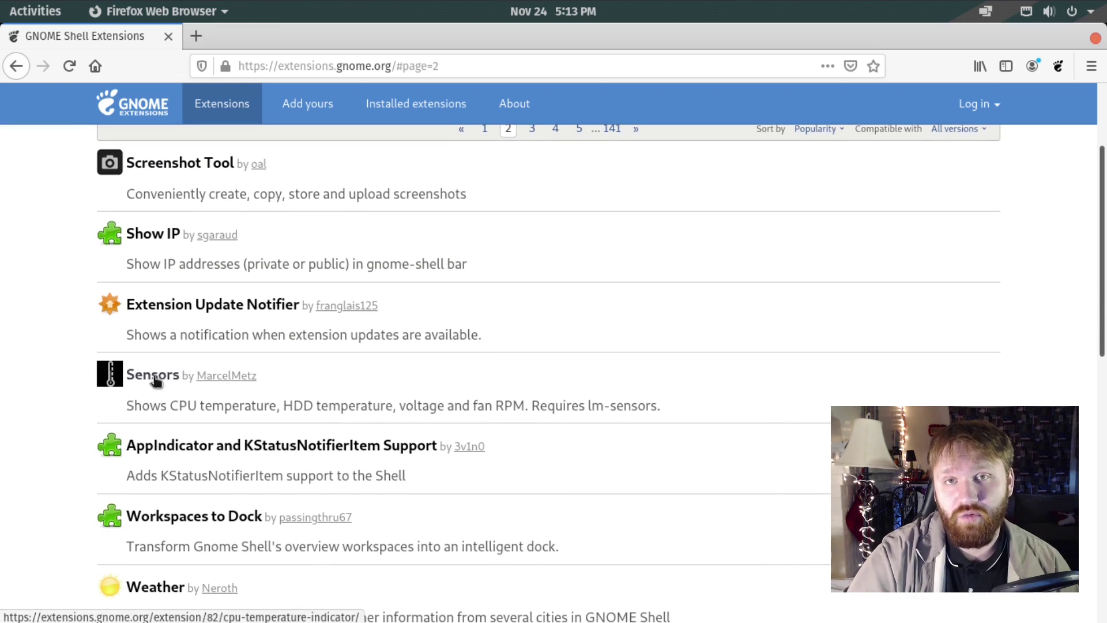
{"action": "left_click_drag", "start_coordinate": [133, 405], "coordinate": [585, 404]}
{"action": "left_click", "coordinate": [617, 404]}
{"action": "scroll", "coordinate": [437, 367], "scroll_direction": "down", "scroll_amount": 4}
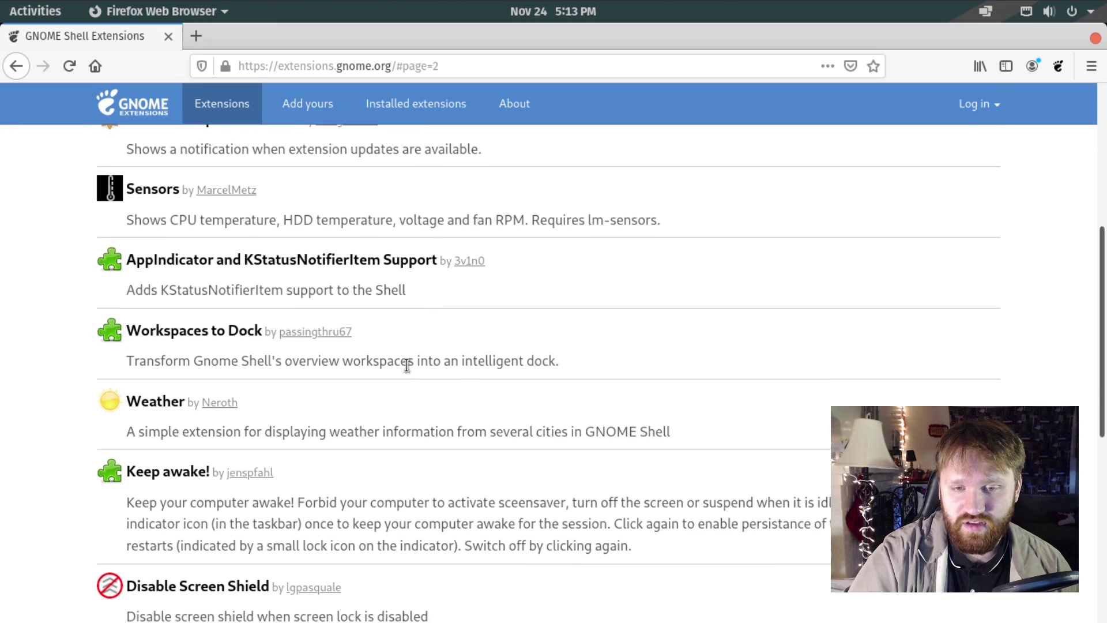
{"action": "scroll", "coordinate": [138, 343], "scroll_direction": "down", "scroll_amount": 4}
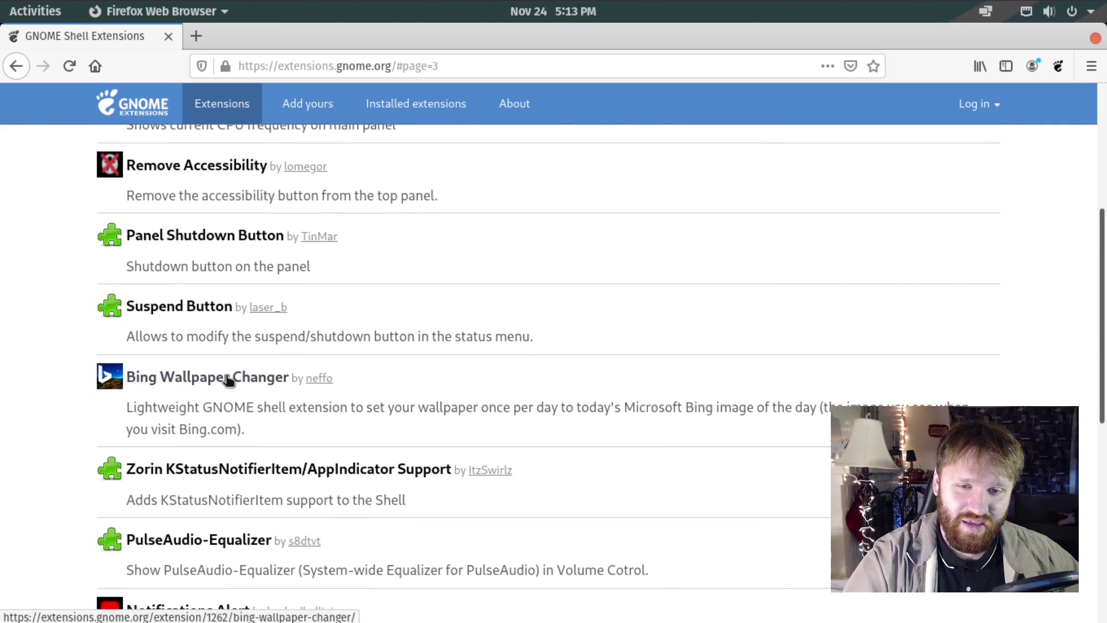
{"action": "scroll", "coordinate": [322, 450], "scroll_direction": "down", "scroll_amount": 3}
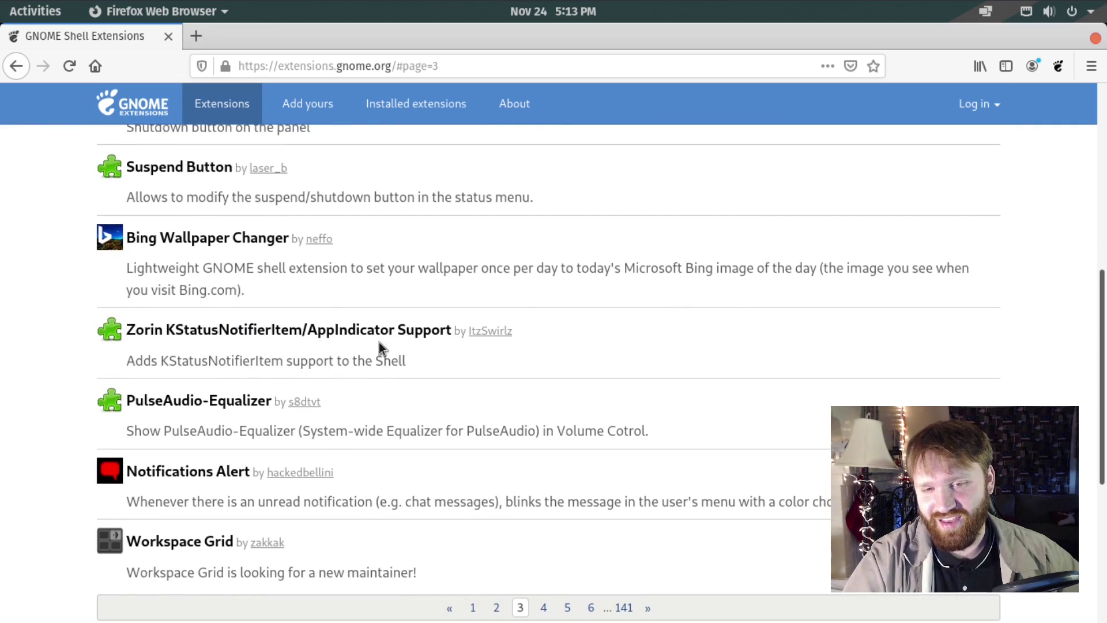
{"action": "left_click", "coordinate": [1095, 38]}
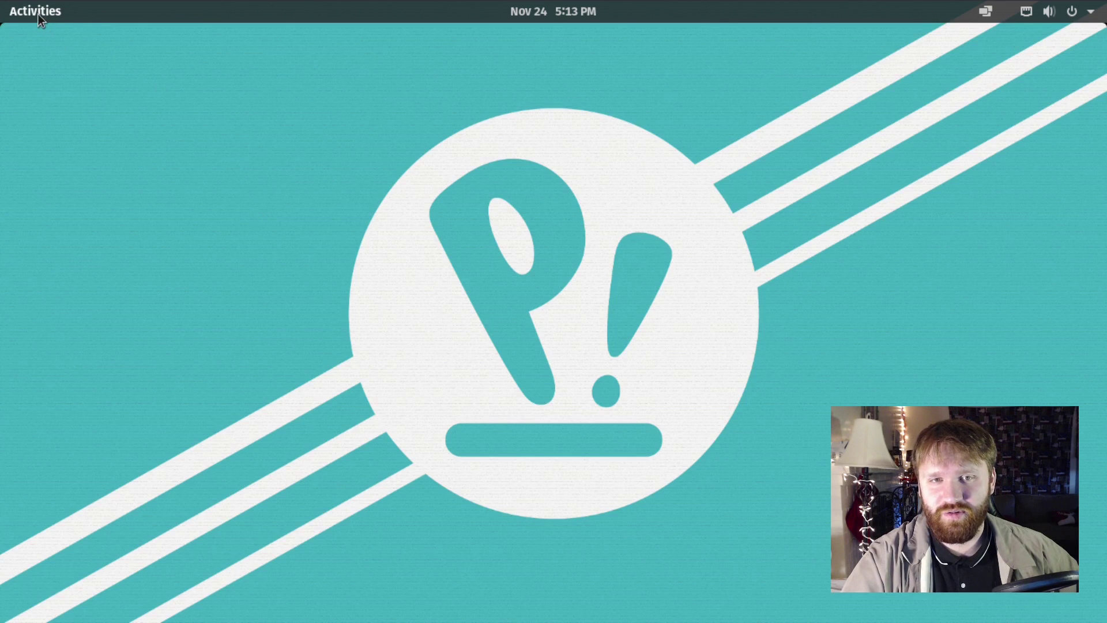